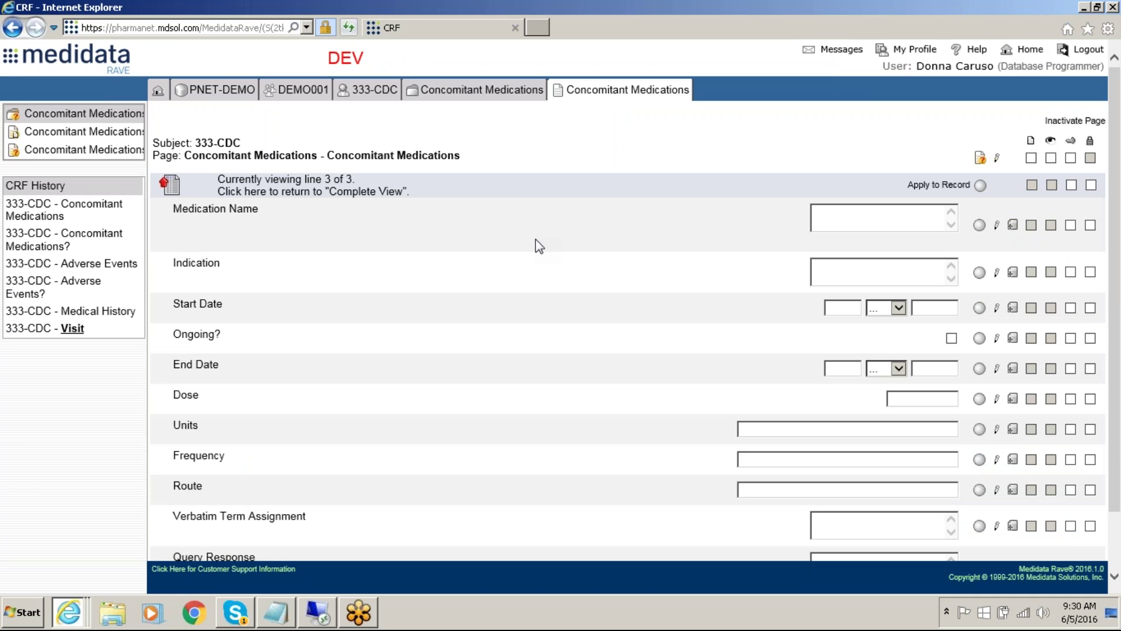
- Copy Alecensa from the TMS Integration notes into the Medication Name of the open concomitant medication line and save it
click(1098, 7)
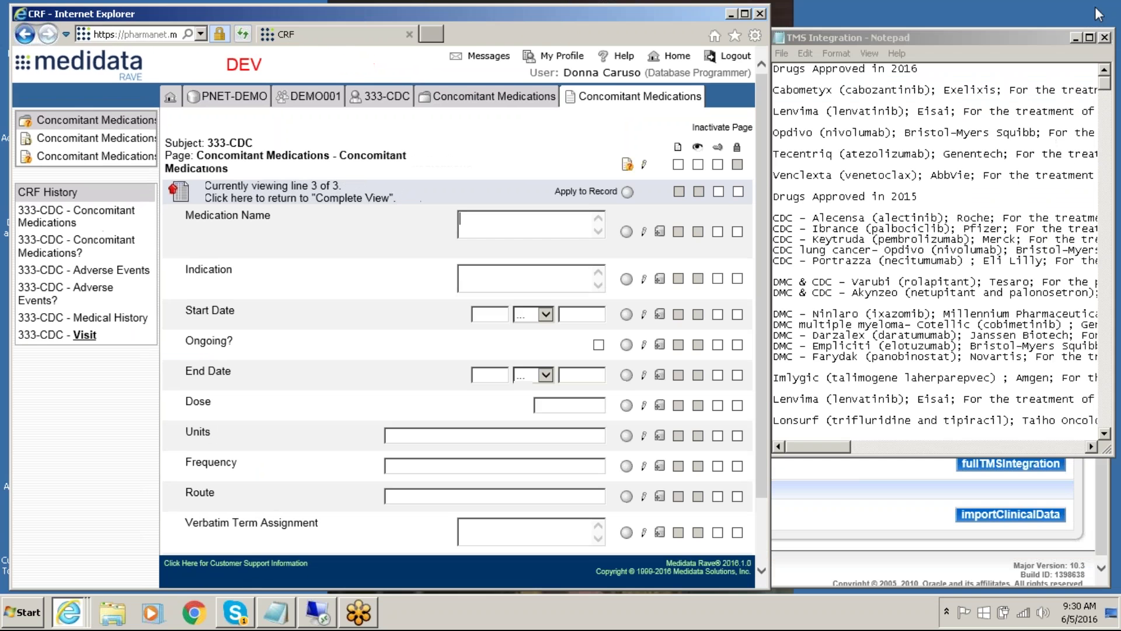
click(816, 216)
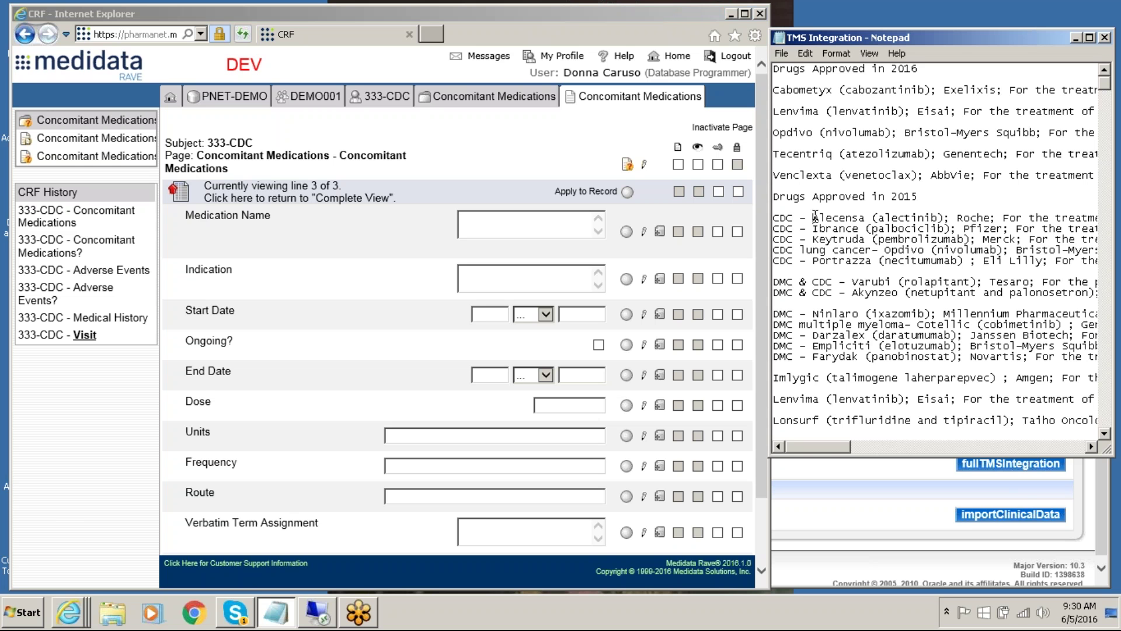
drag(815, 216, 867, 219)
key(ctrl+c)
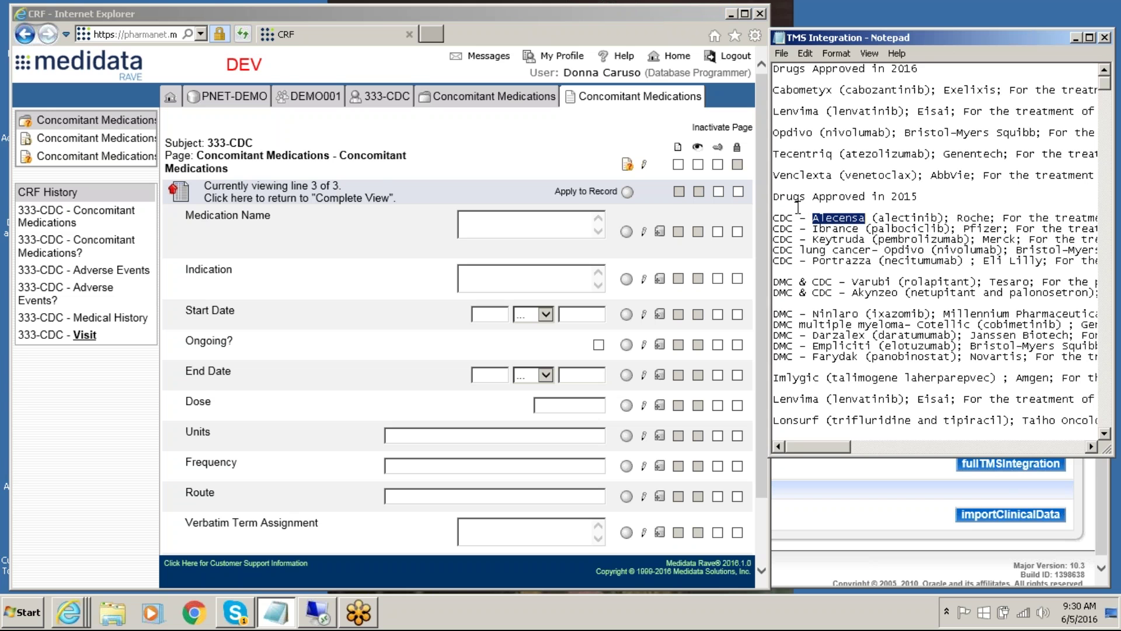
click(480, 225)
key(ctrl+v)
scroll(762, 201, down, 2)
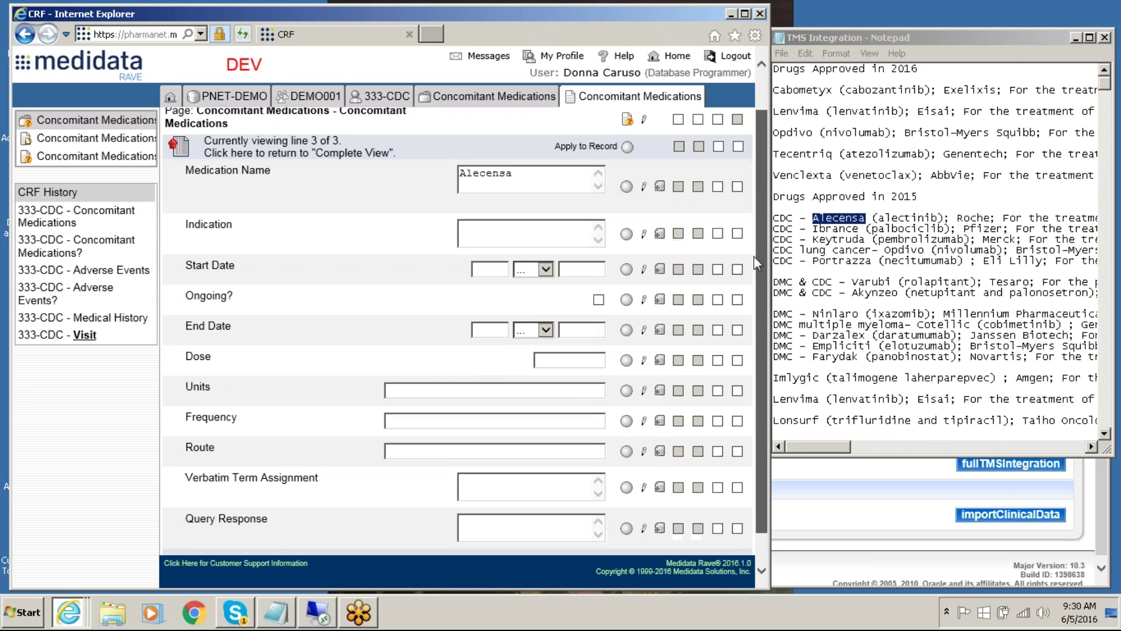
click(671, 540)
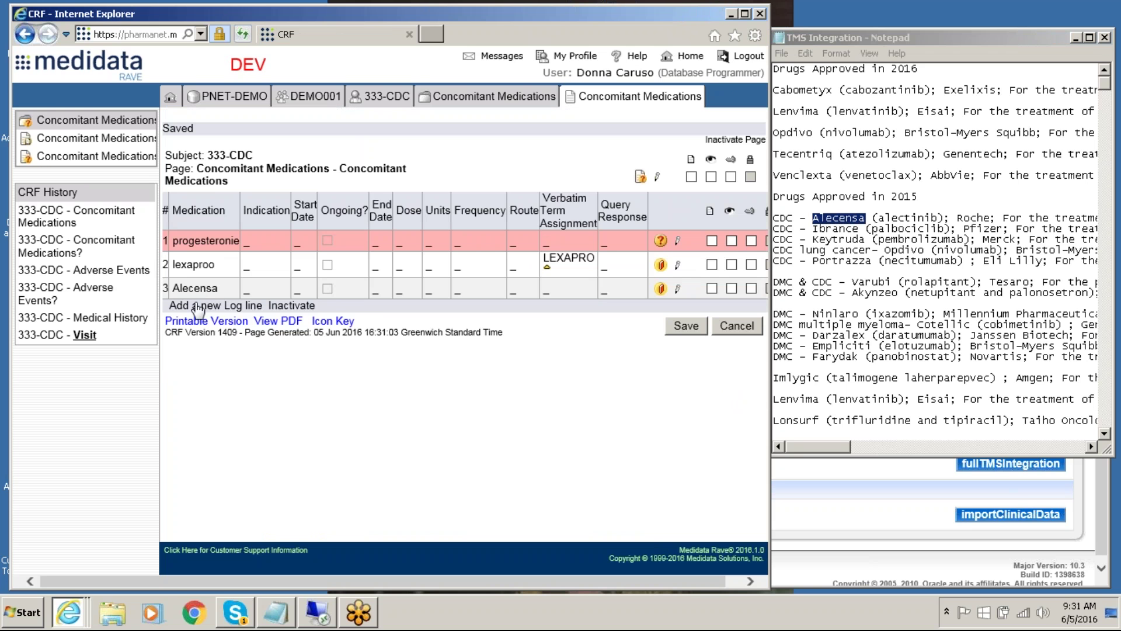
- Add a new concomitant medication log line with the medication name Ibrance, copied from the notes, and save it
click(198, 310)
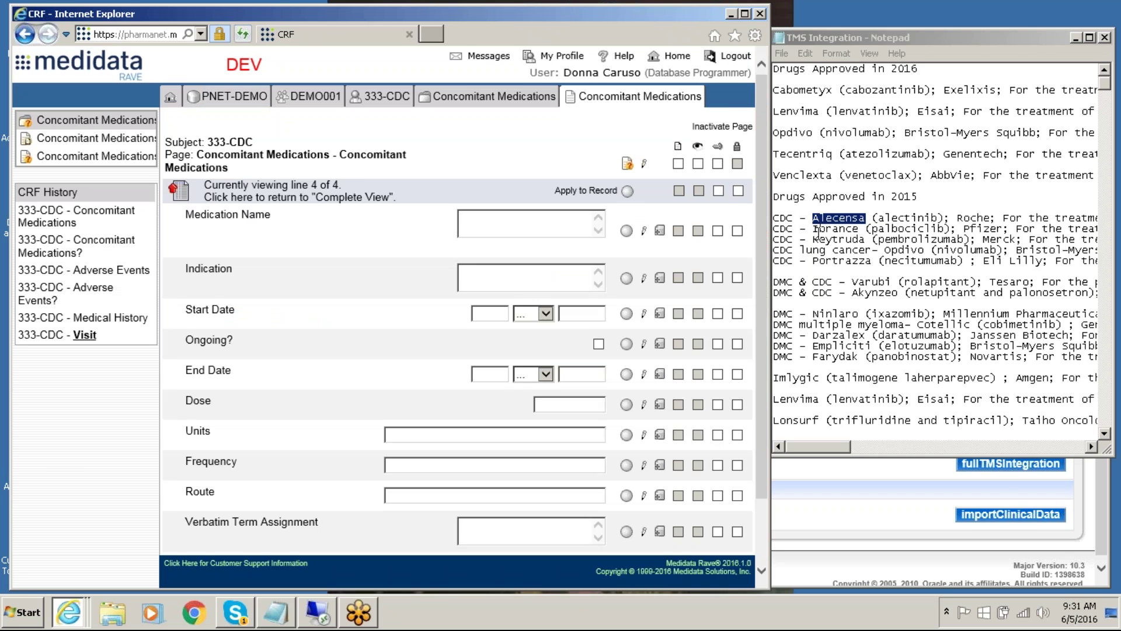
click(816, 229)
drag(815, 228, 860, 228)
key(ctrl+c)
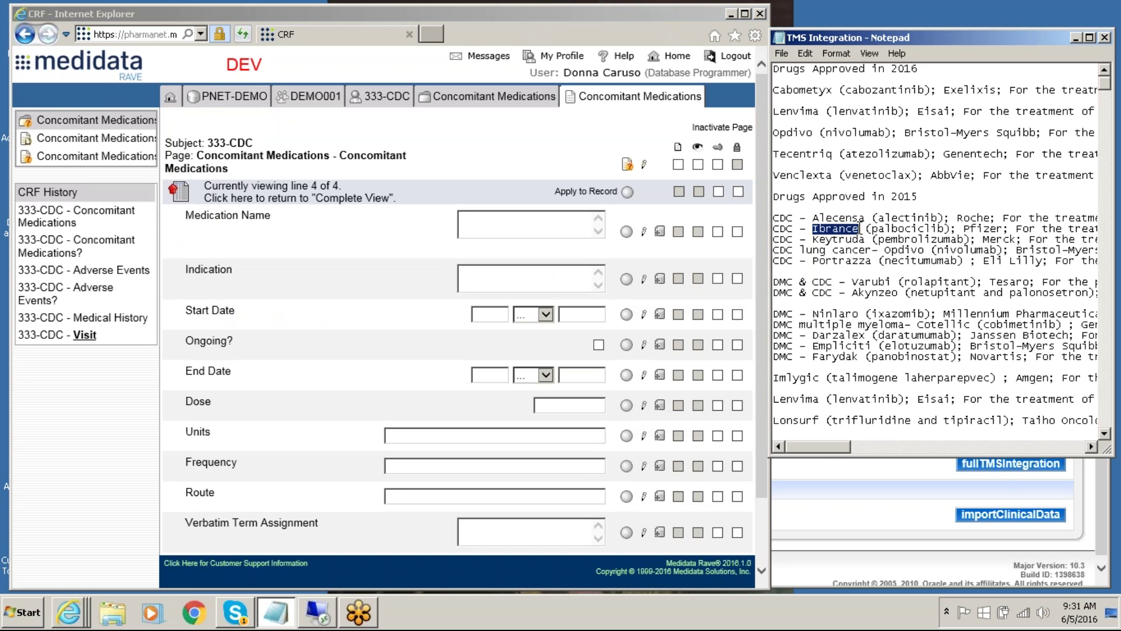
click(514, 225)
text(v)
key(ctrl+v)
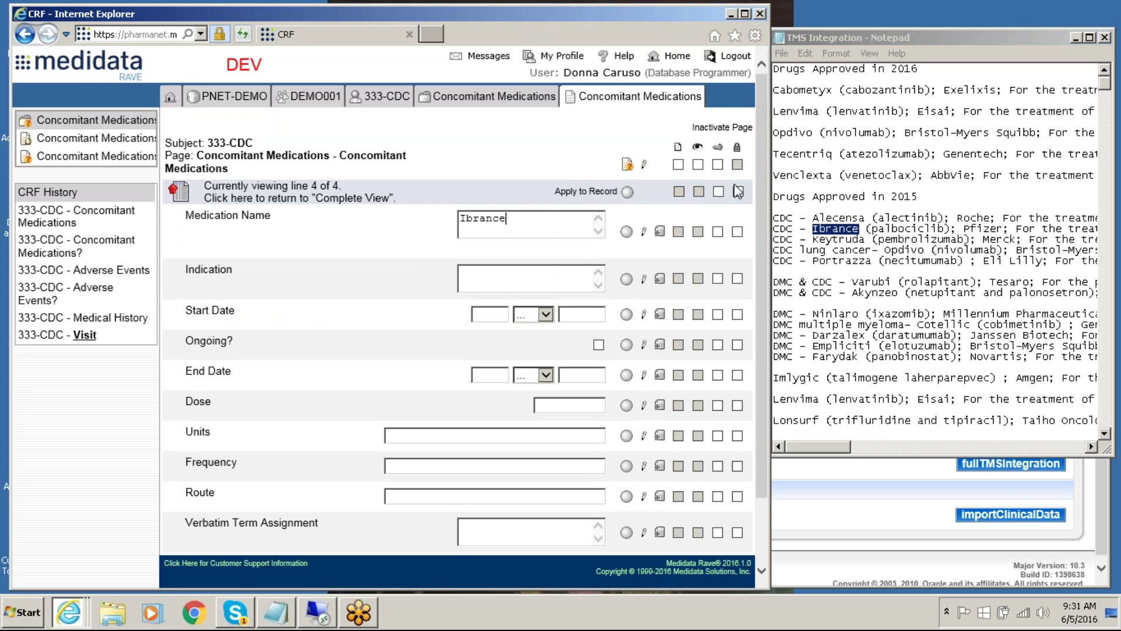
scroll(749, 357, down, 3)
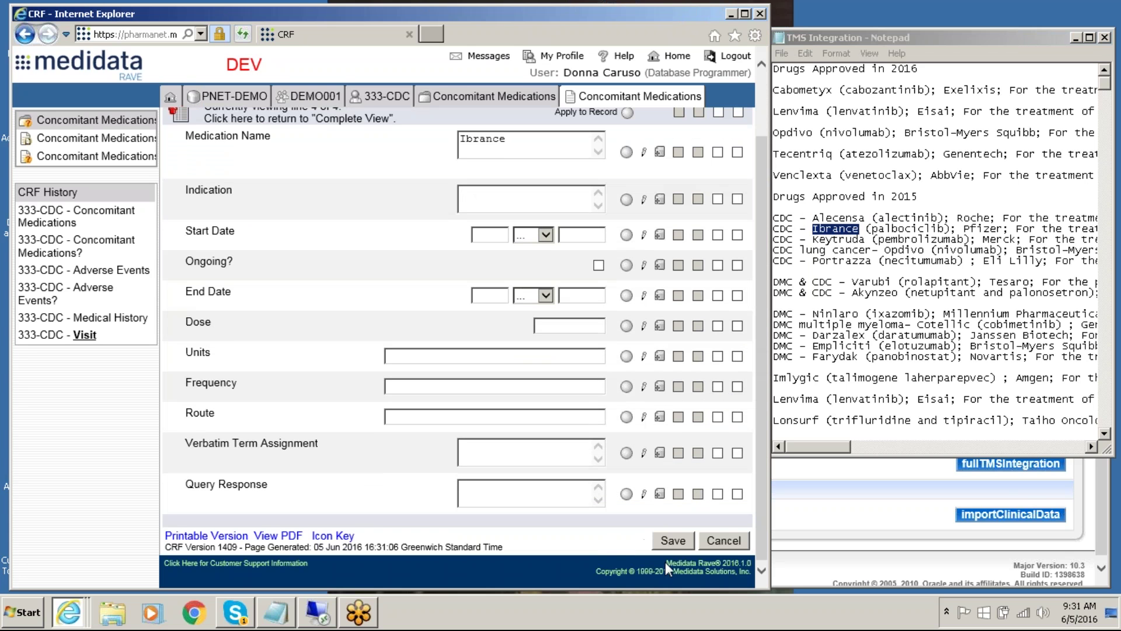
click(674, 541)
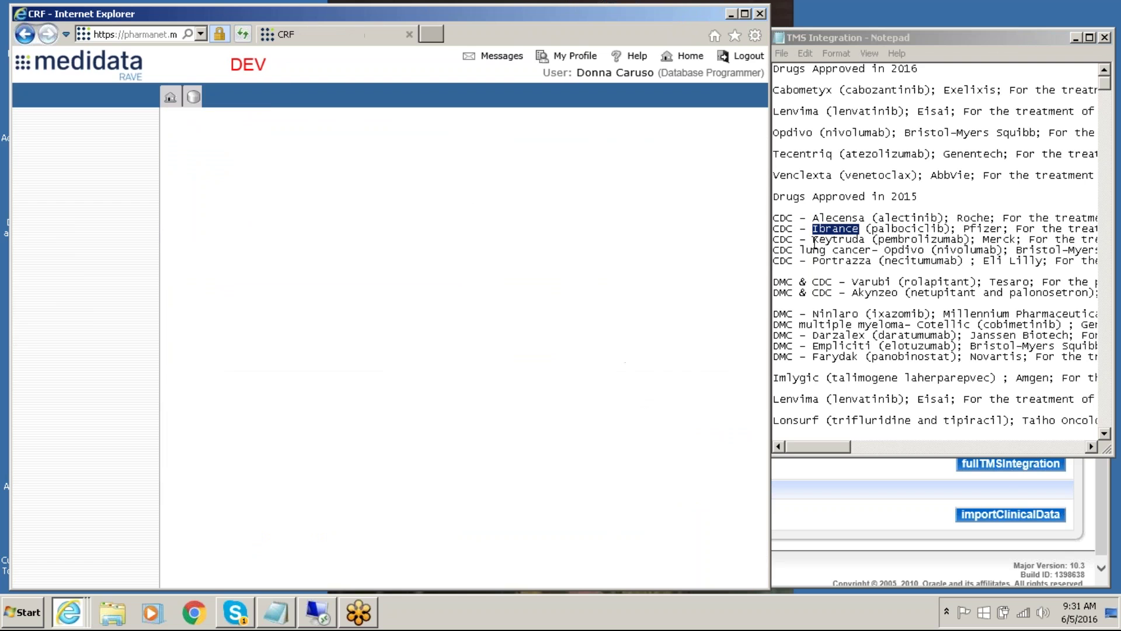
- Add a new concomitant medication log line with the medication name Keytruda, copied from the notes, and save it
click(812, 241)
drag(812, 240, 865, 234)
key(ctrl+c)
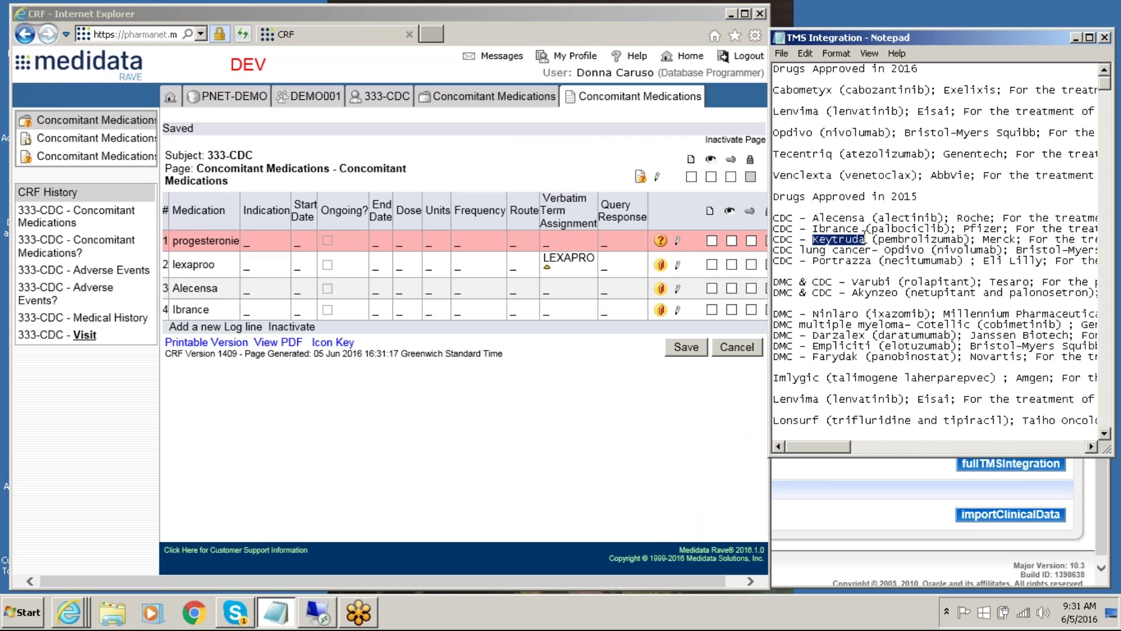
click(230, 327)
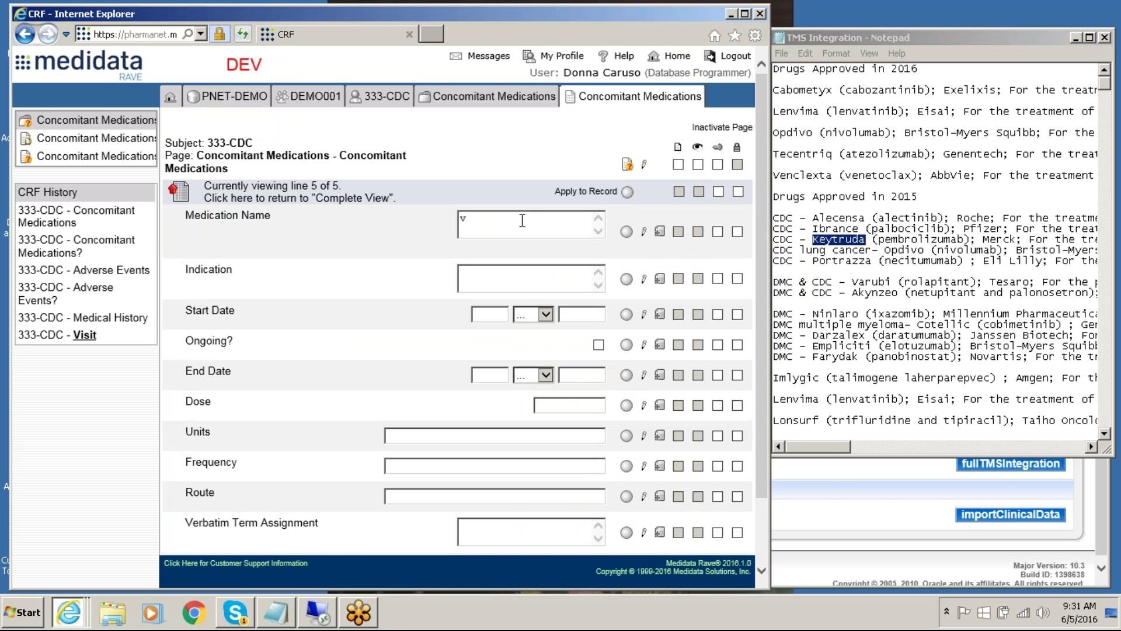
key(ctrl+v)
scroll(765, 258, down, 3)
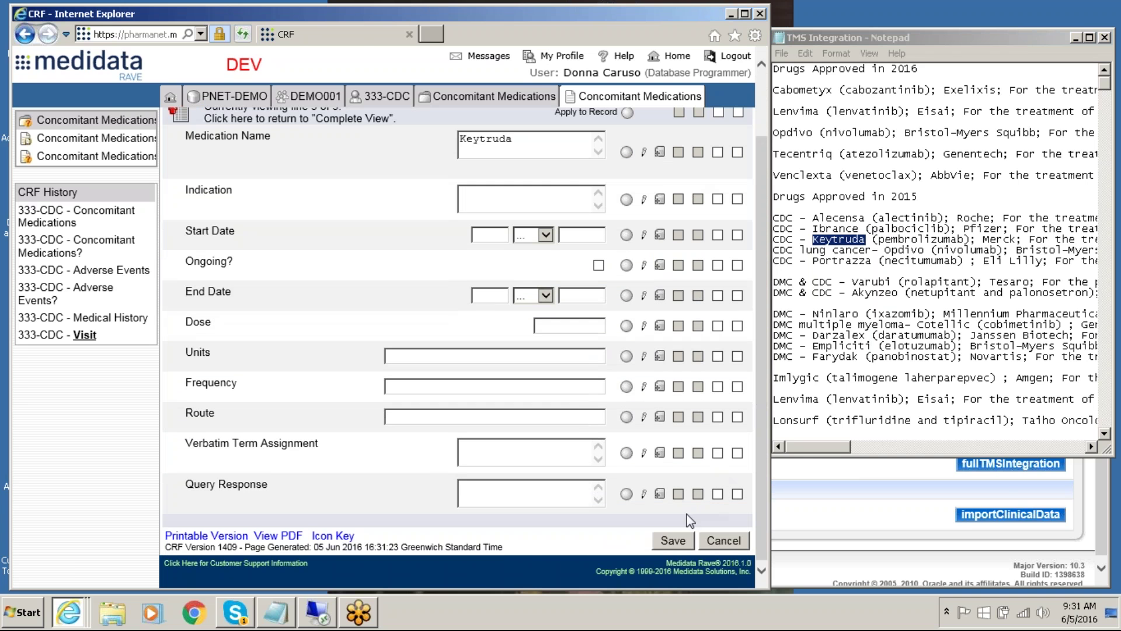
click(671, 542)
- Add a new concomitant medication log line with the medication name Opdivo (nivolumab), copied from the notes, and save it
click(806, 250)
drag(884, 250, 1003, 246)
key(ctrl+c)
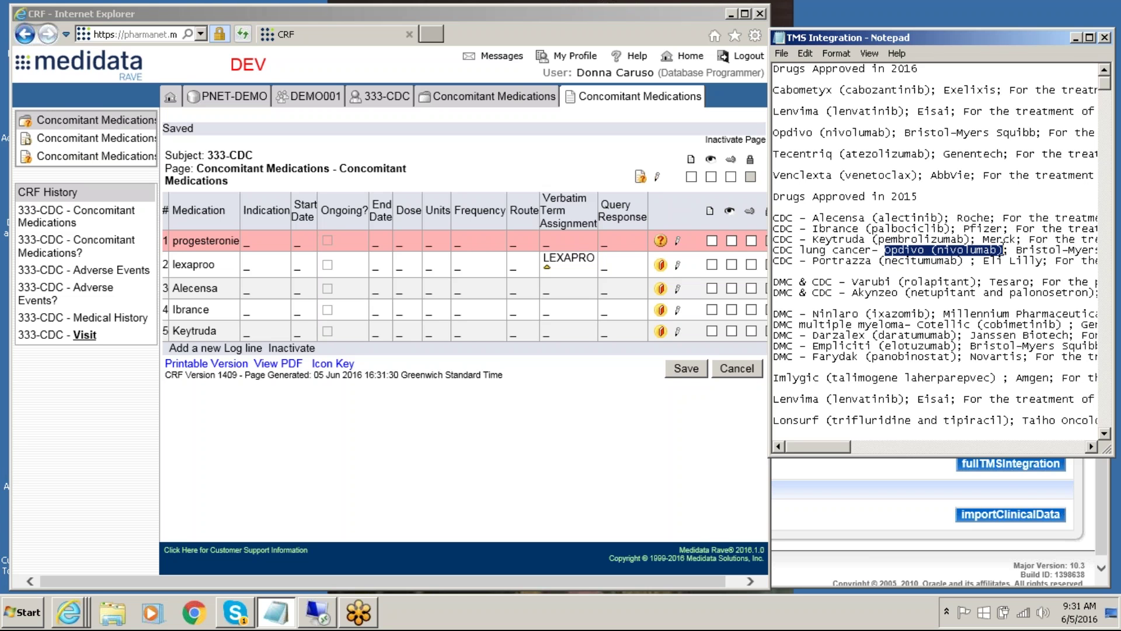
click(193, 350)
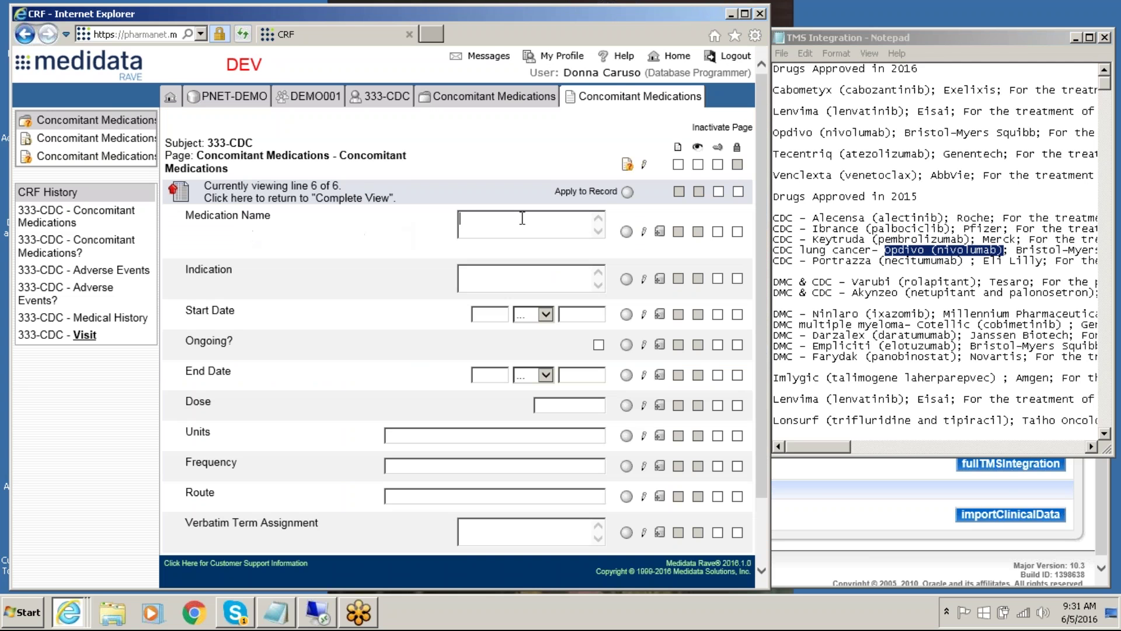
key(ctrl+v)
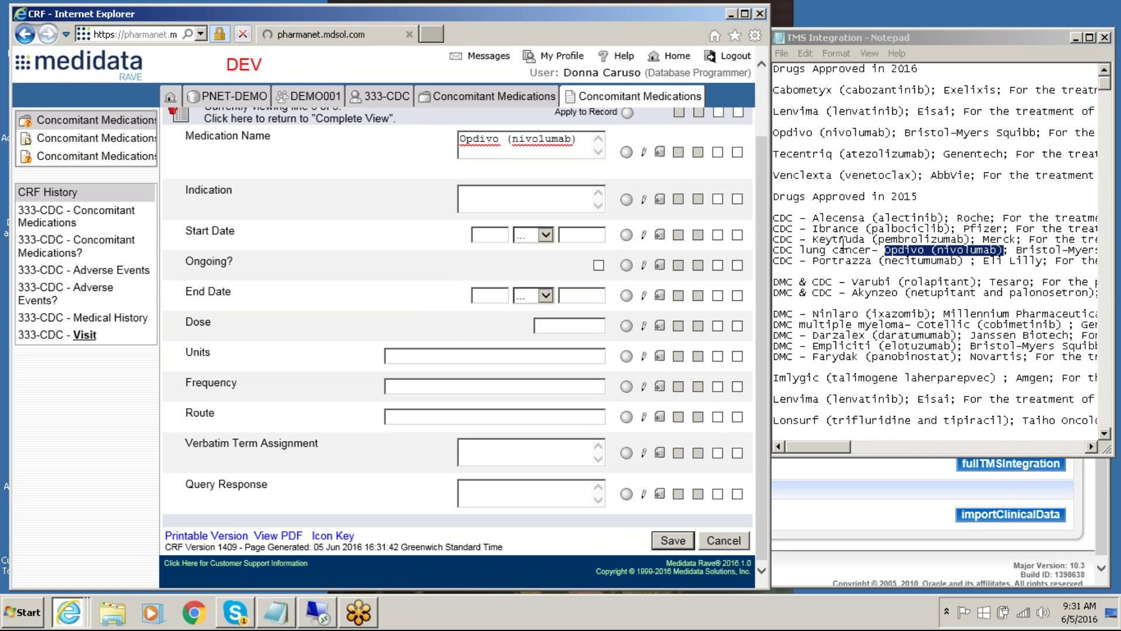
- Add a new concomitant medication log line with the medication name Portrazza (necitumumab), copied from the notes, and save it
click(822, 263)
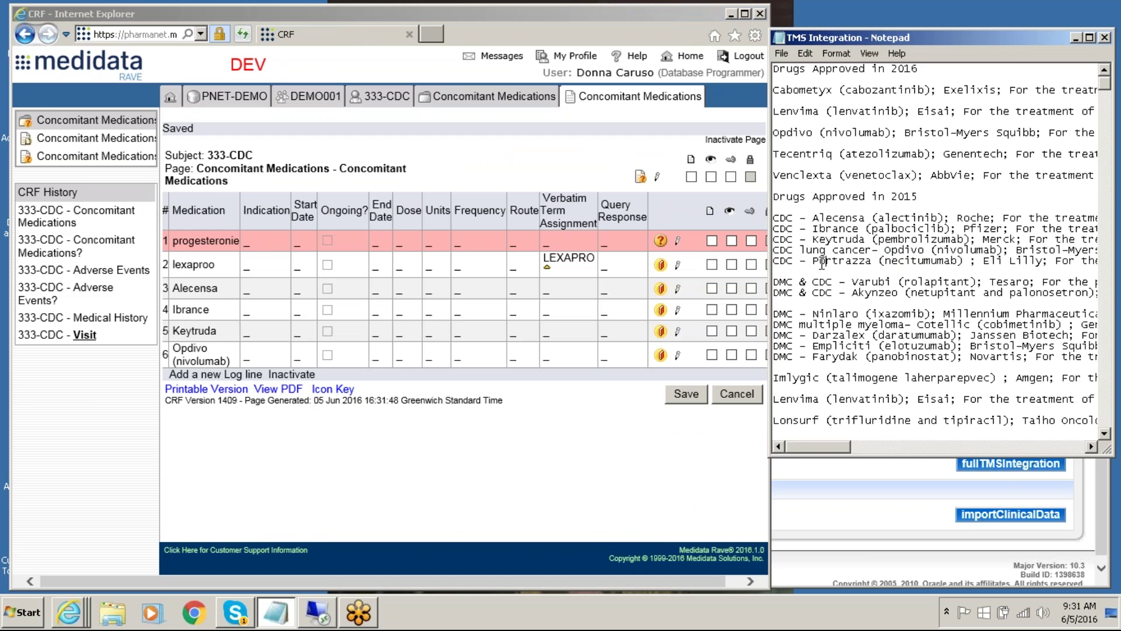
drag(812, 261, 963, 261)
key(ctrl+c)
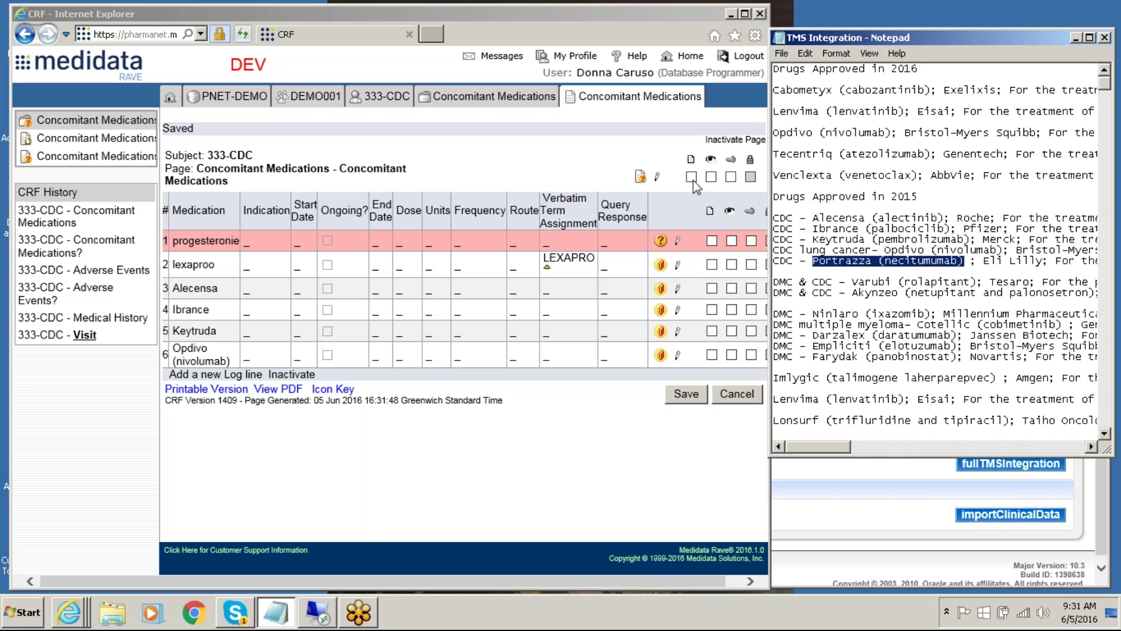
click(208, 379)
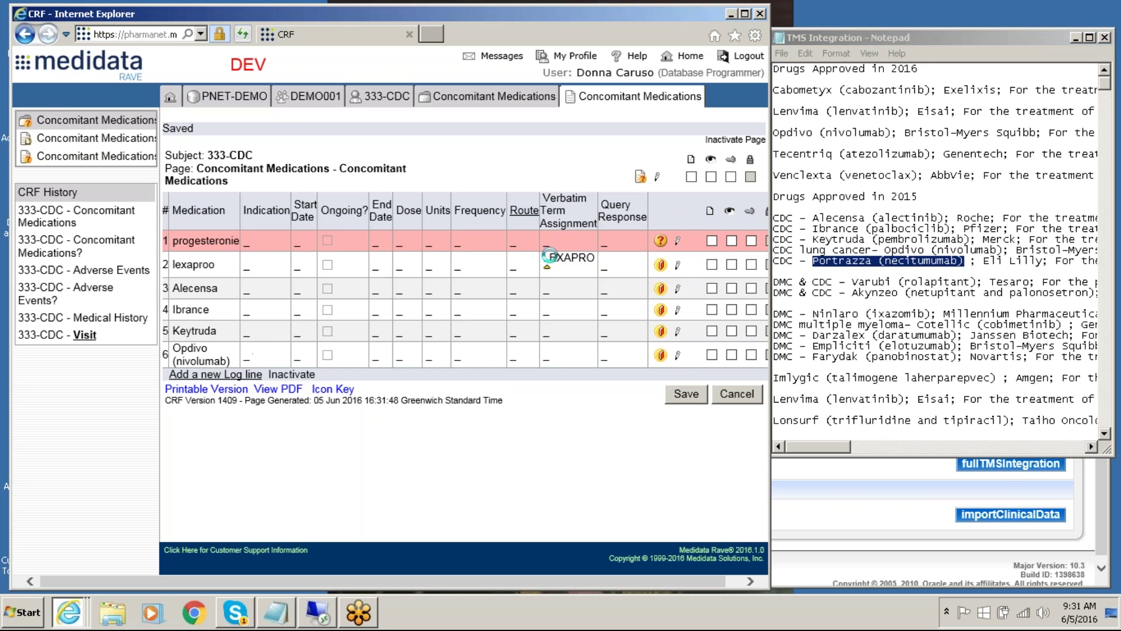
key(ctrl+v)
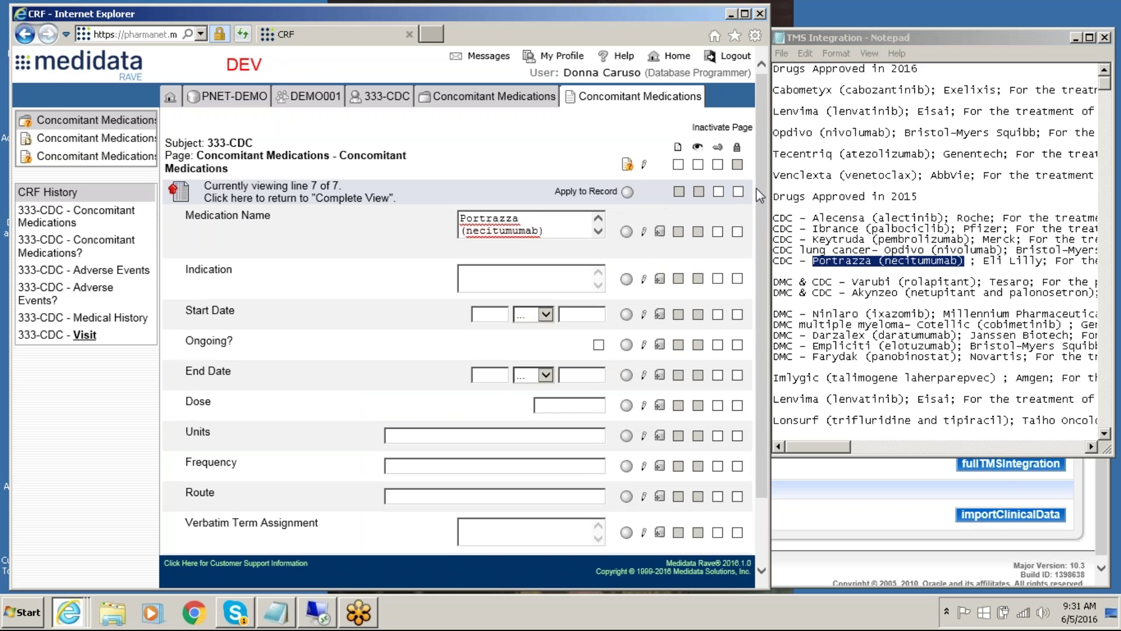
drag(762, 189, 762, 244)
click(674, 541)
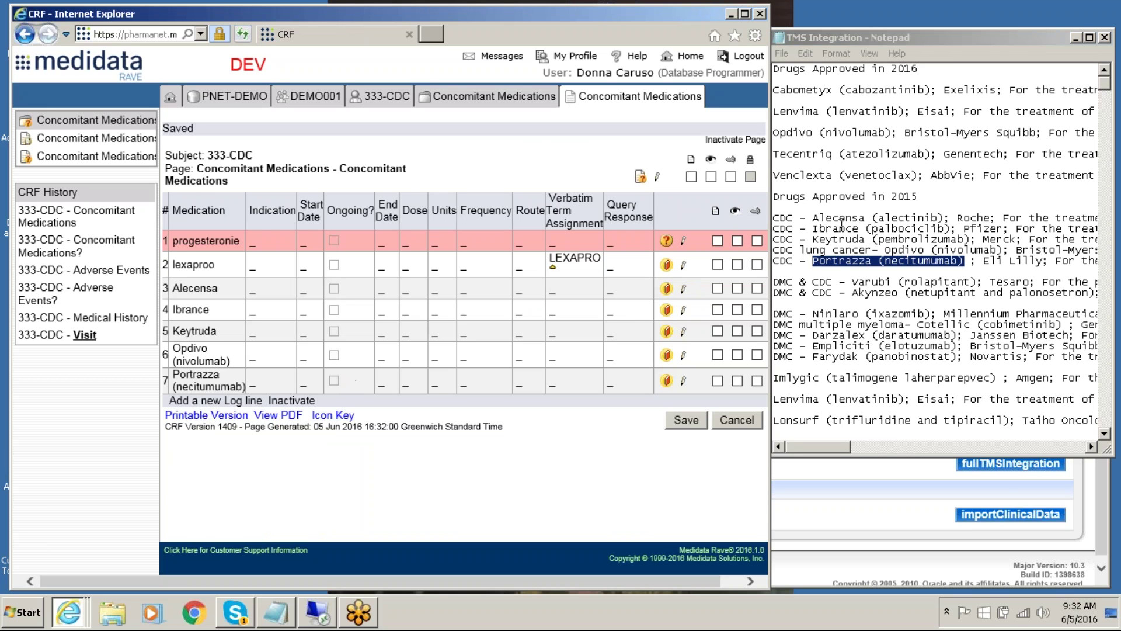
- Add a new concomitant medication log line with the medication name Varubi (rolapitant), copied from the notes, and save it
click(854, 284)
drag(854, 284, 981, 282)
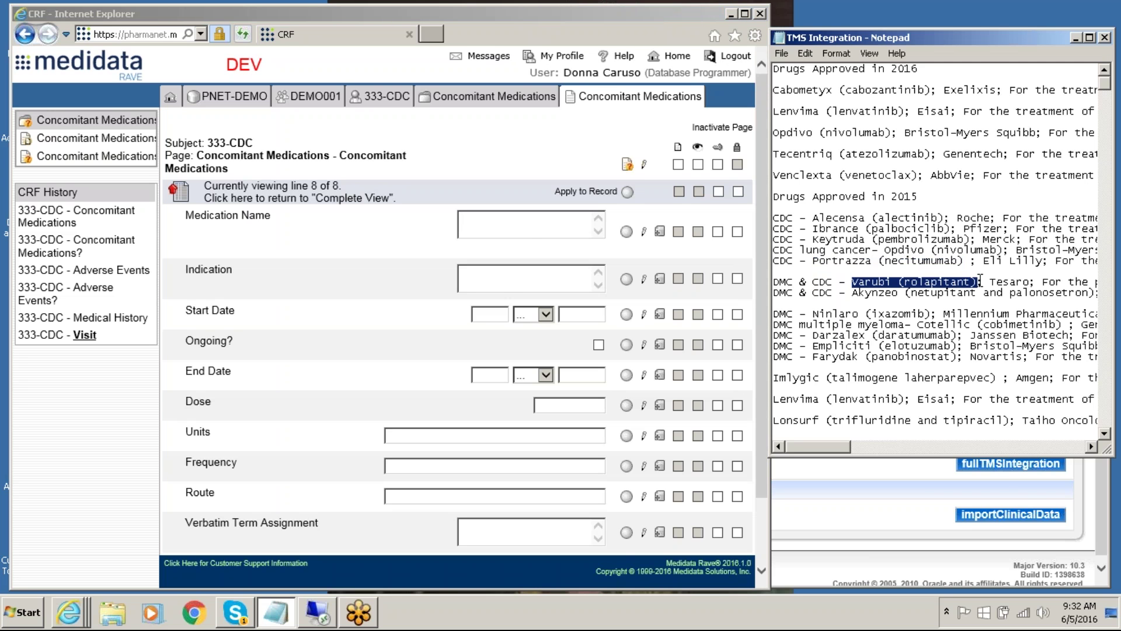
key(ctrl+c)
click(528, 230)
key(ctrl+v)
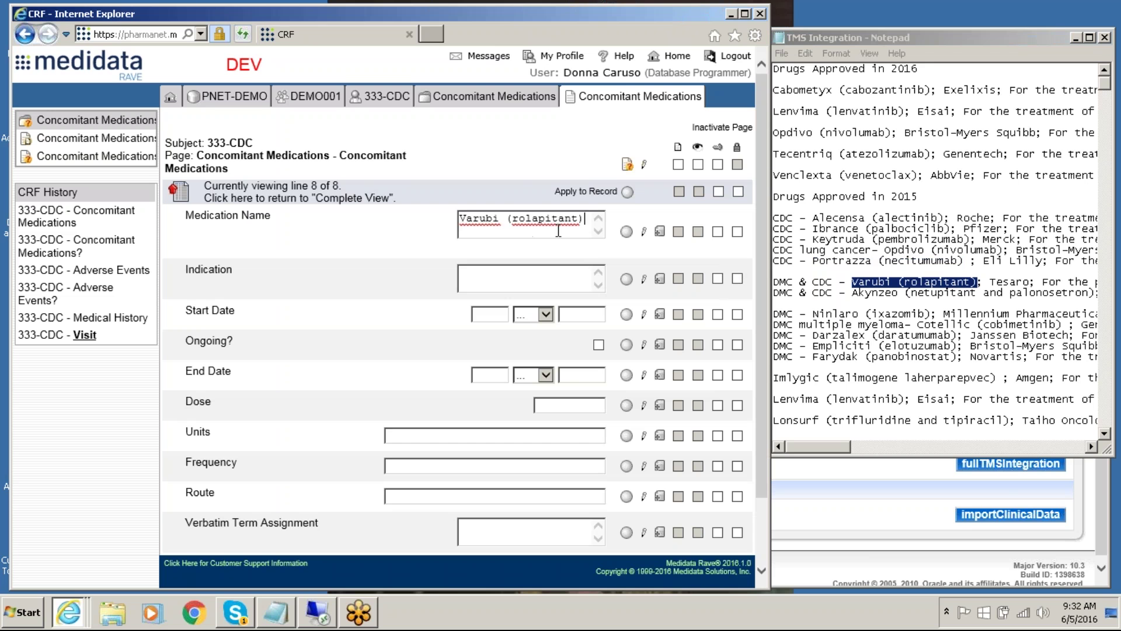
drag(761, 181, 762, 252)
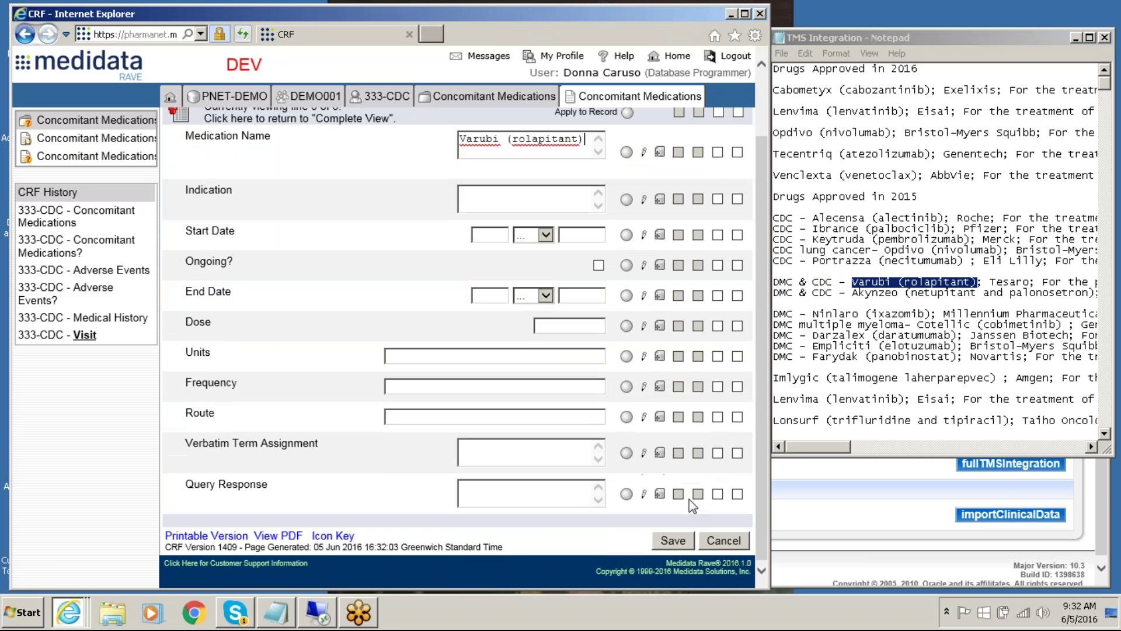
click(659, 543)
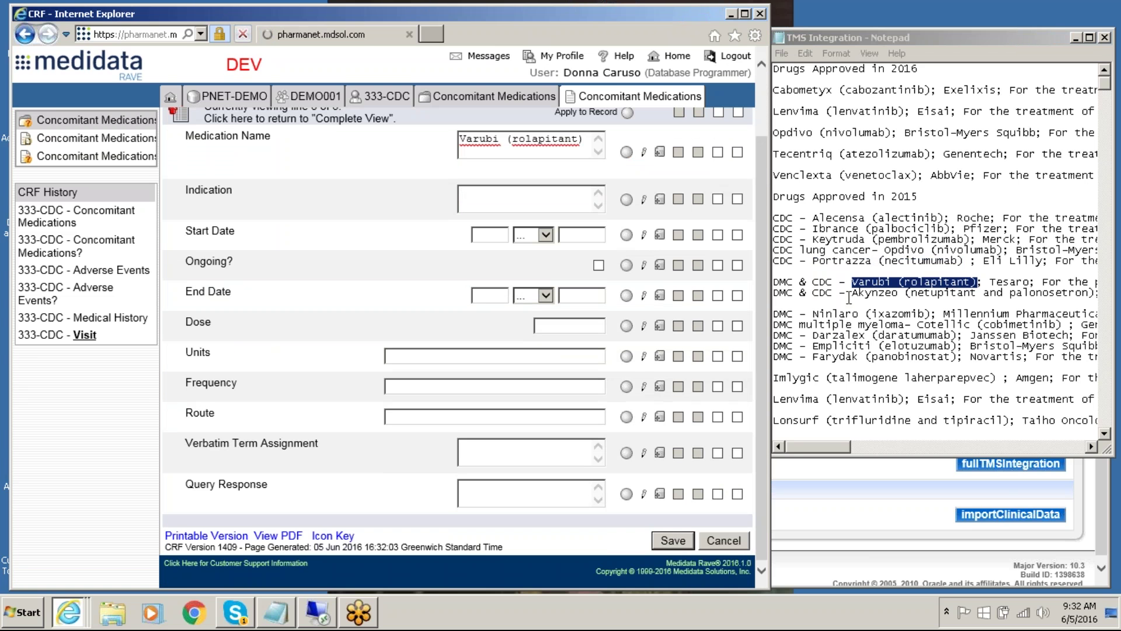
- Add a new concomitant medication log line with the medication name Akynzeo (netupitant and palonosetron), copied from the notes, and save it
drag(856, 295, 1096, 292)
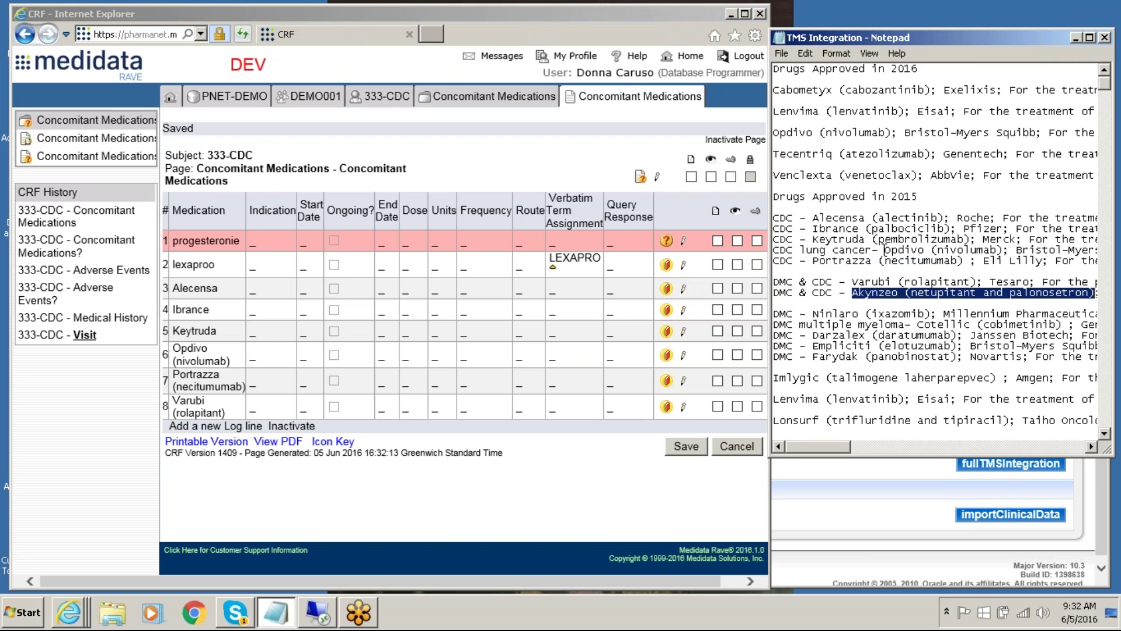
click(215, 430)
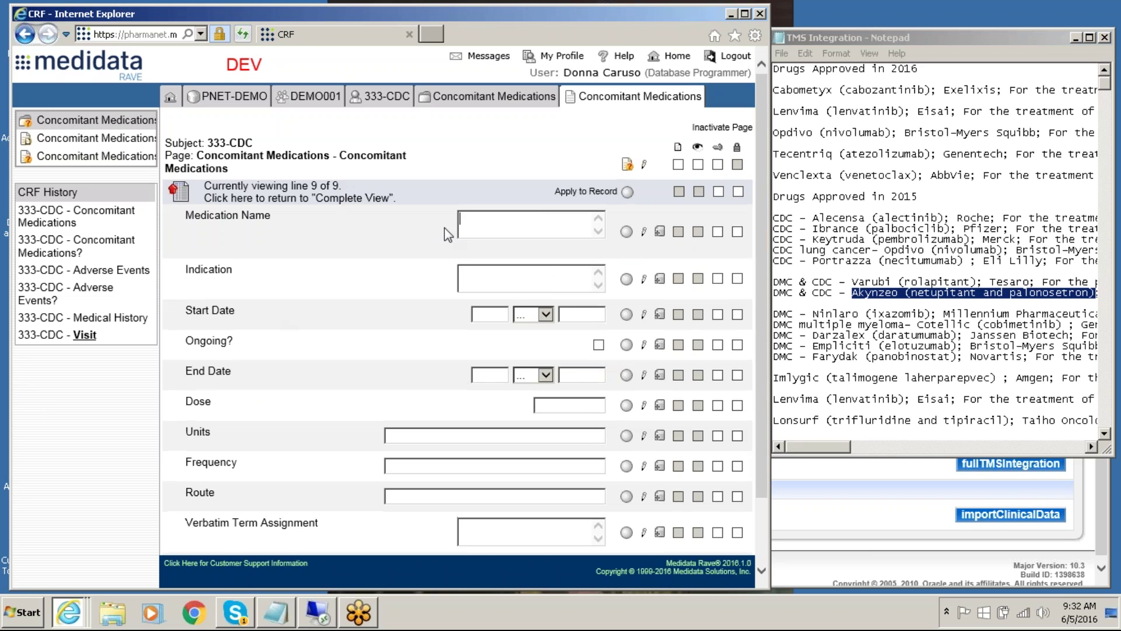
key(ctrl+v)
drag(765, 177, 764, 295)
click(674, 541)
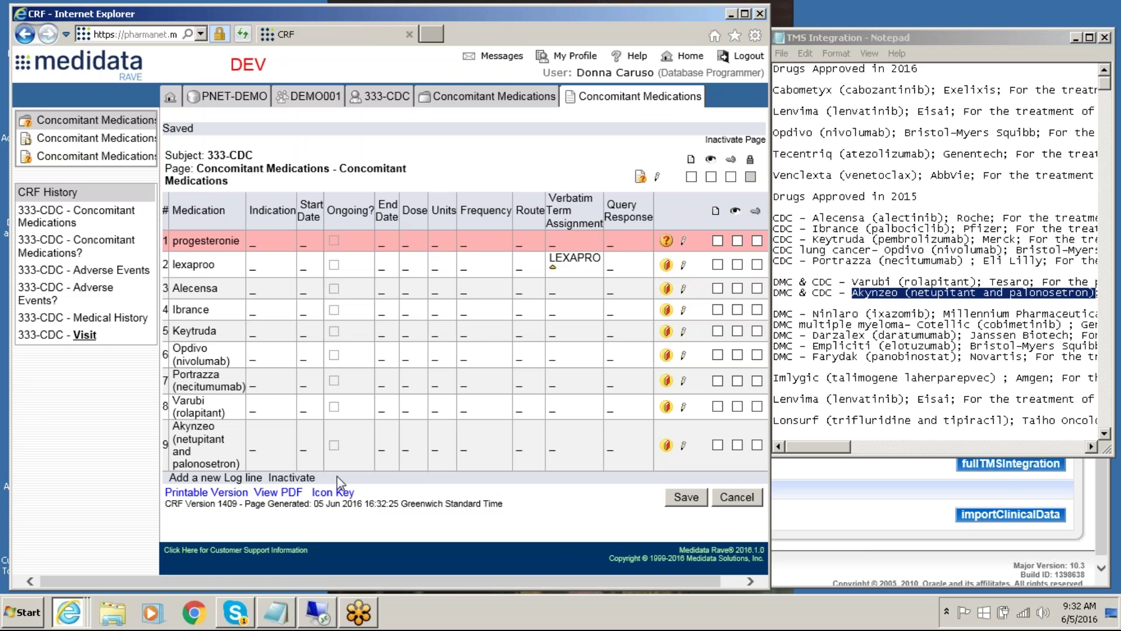
- On the subject's Adverse Events form, add a log line with the term "small cell lung cancer" copied from the notes and save it
click(35, 271)
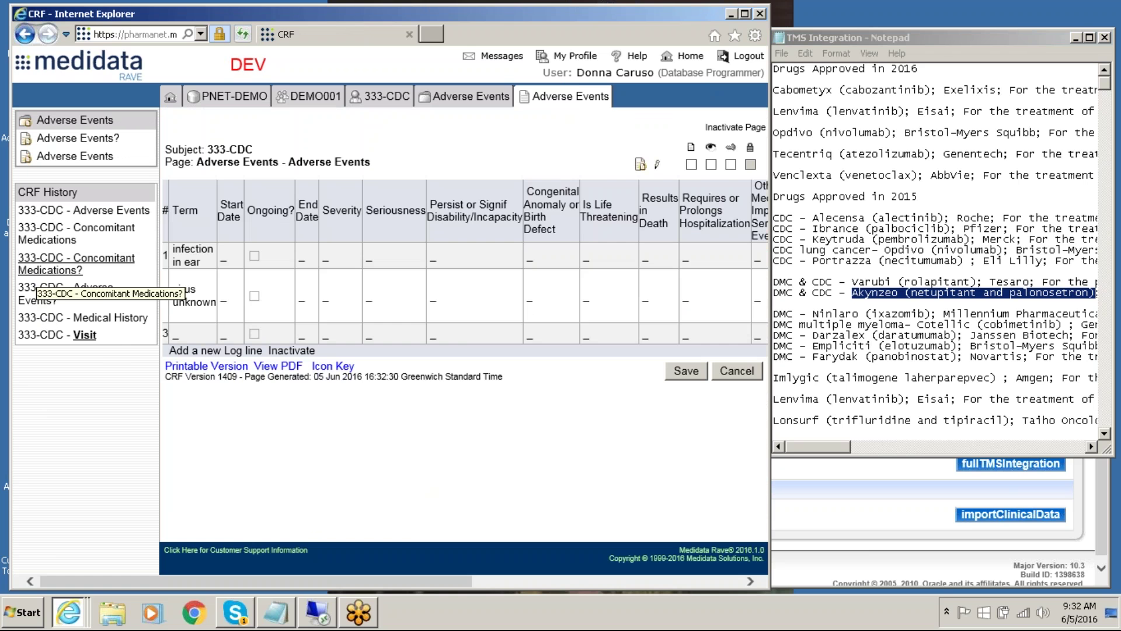
click(226, 351)
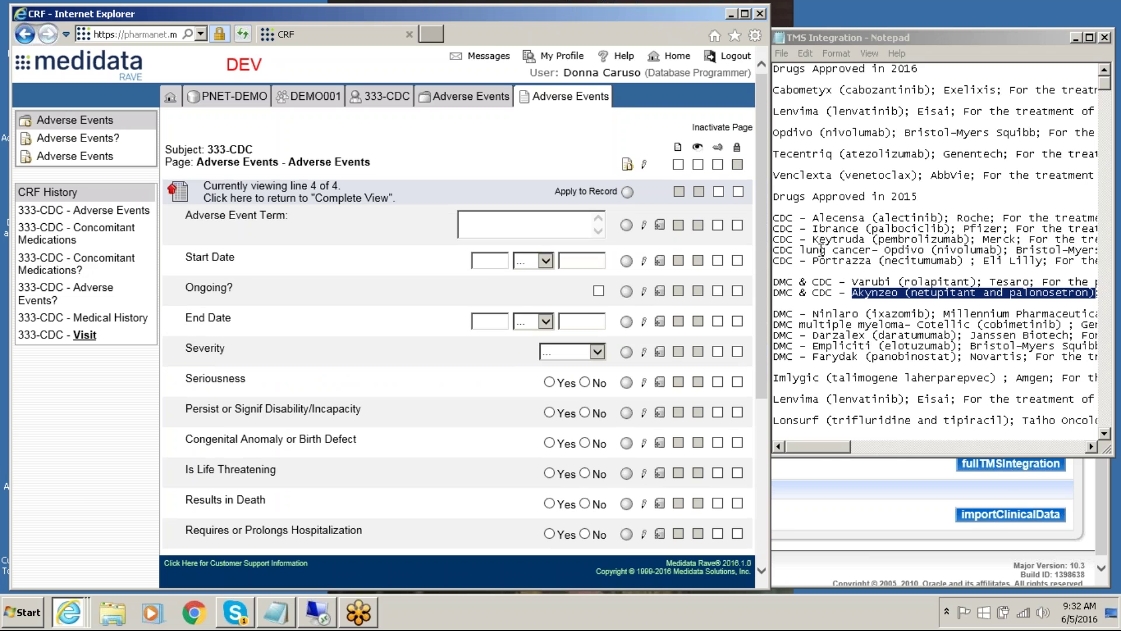
click(825, 448)
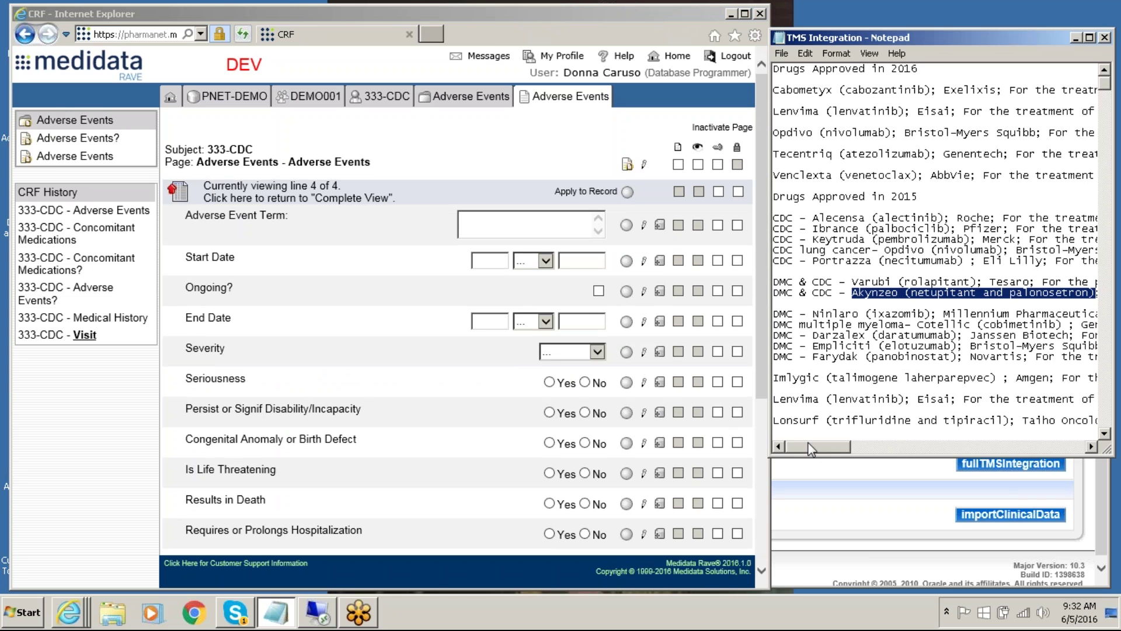
drag(801, 250, 848, 250)
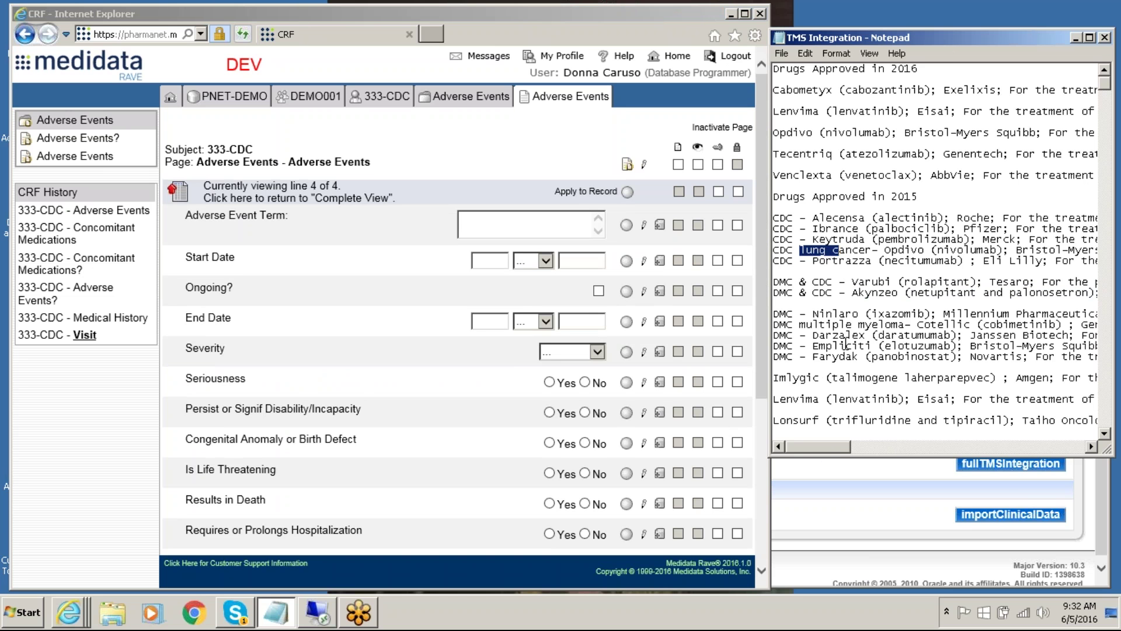
drag(830, 447, 924, 453)
drag(782, 217, 920, 215)
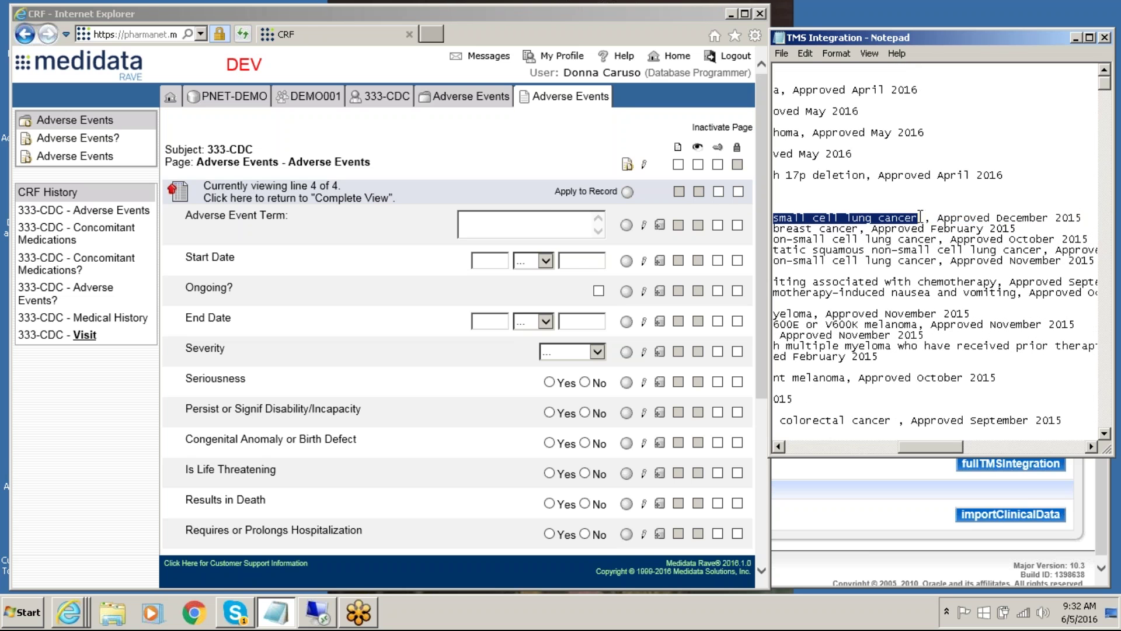
key(ctrl+c)
click(534, 219)
key(ctrl+v)
drag(760, 231, 760, 391)
click(658, 540)
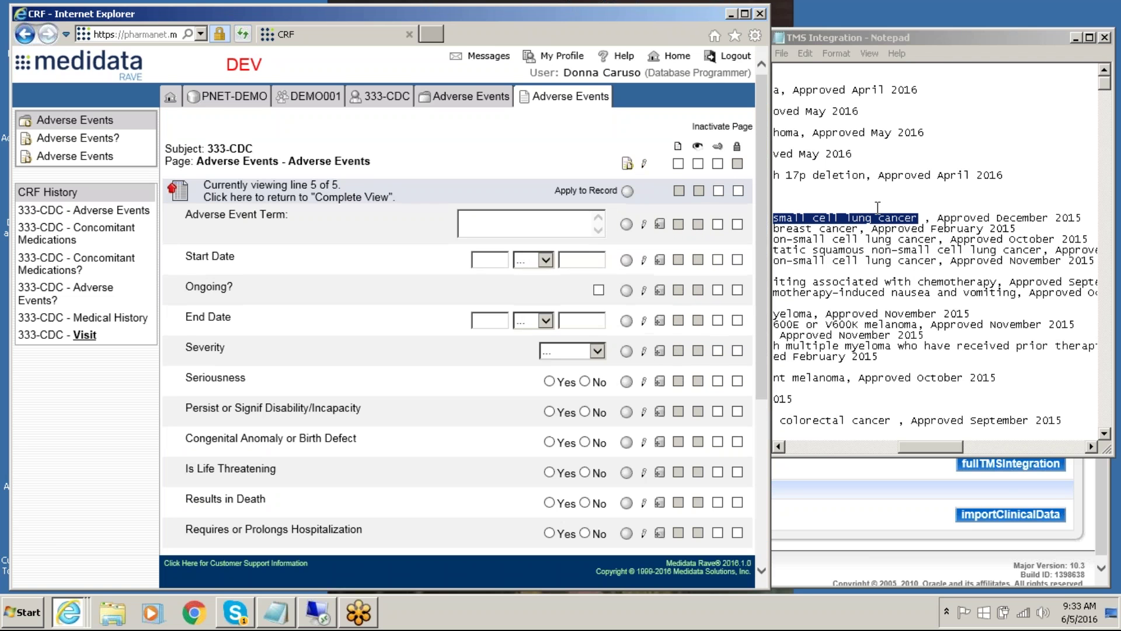
- Enter "ER-positive, HER2-negative breast cancer" from the notes as the adverse event term on line 5 and save it
click(819, 225)
key(Home)
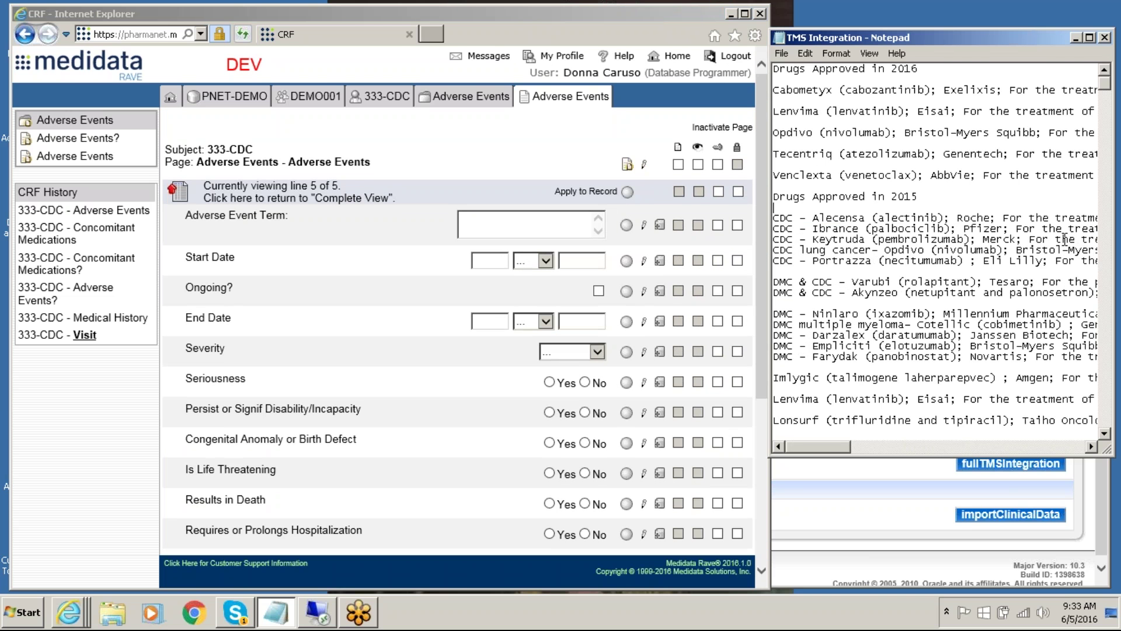
drag(827, 450, 877, 447)
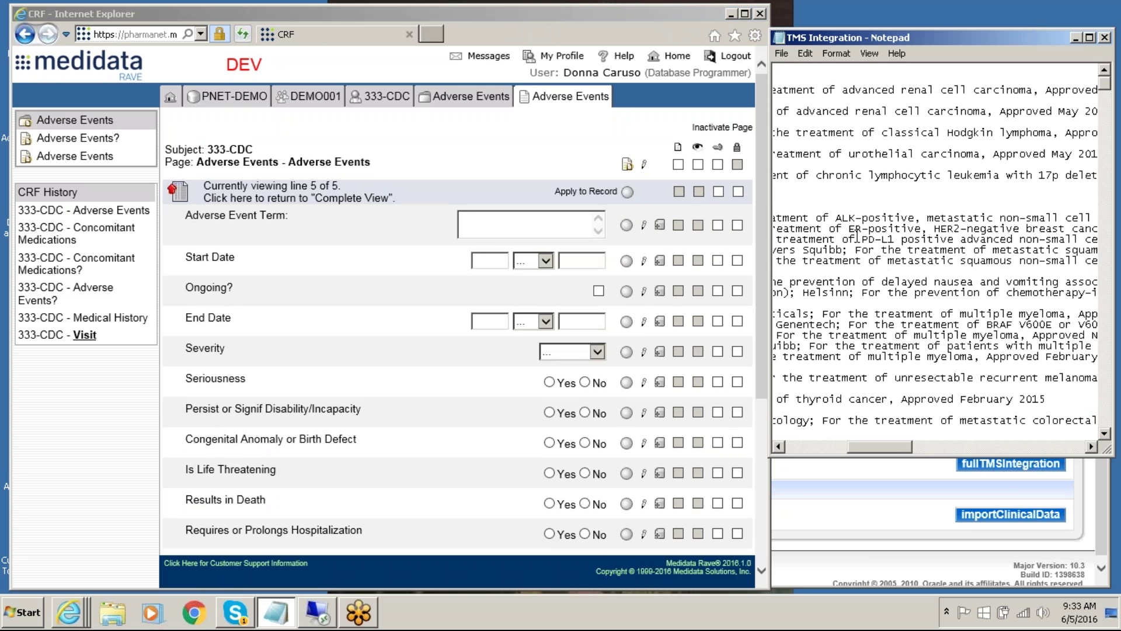
drag(849, 229, 799, 230)
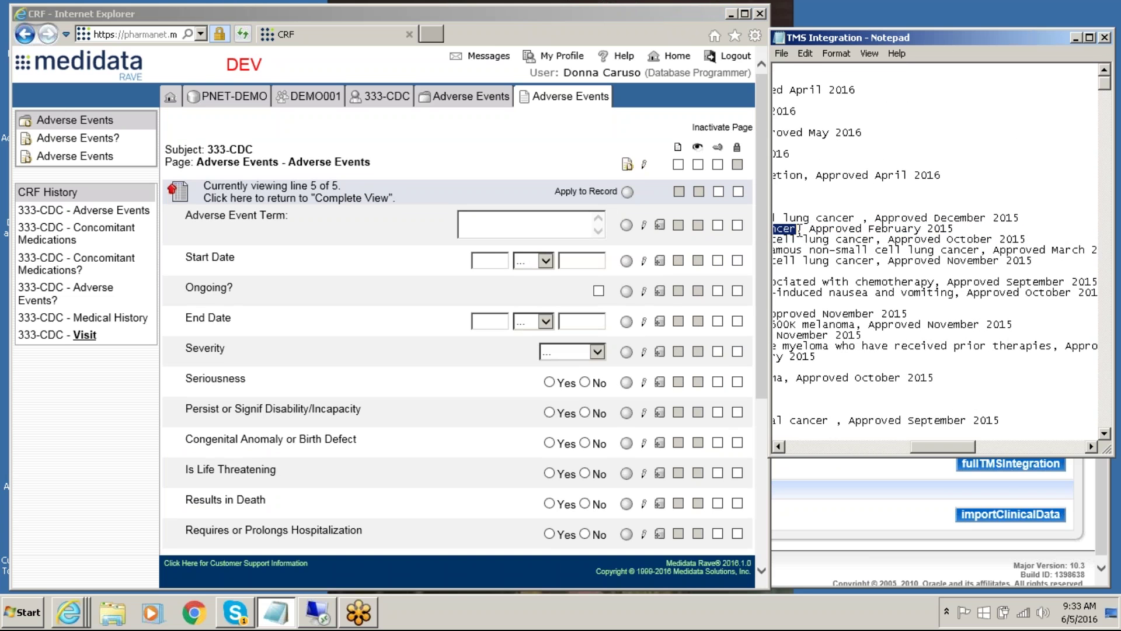
key(ctrl+c)
click(551, 222)
key(ctrl+v)
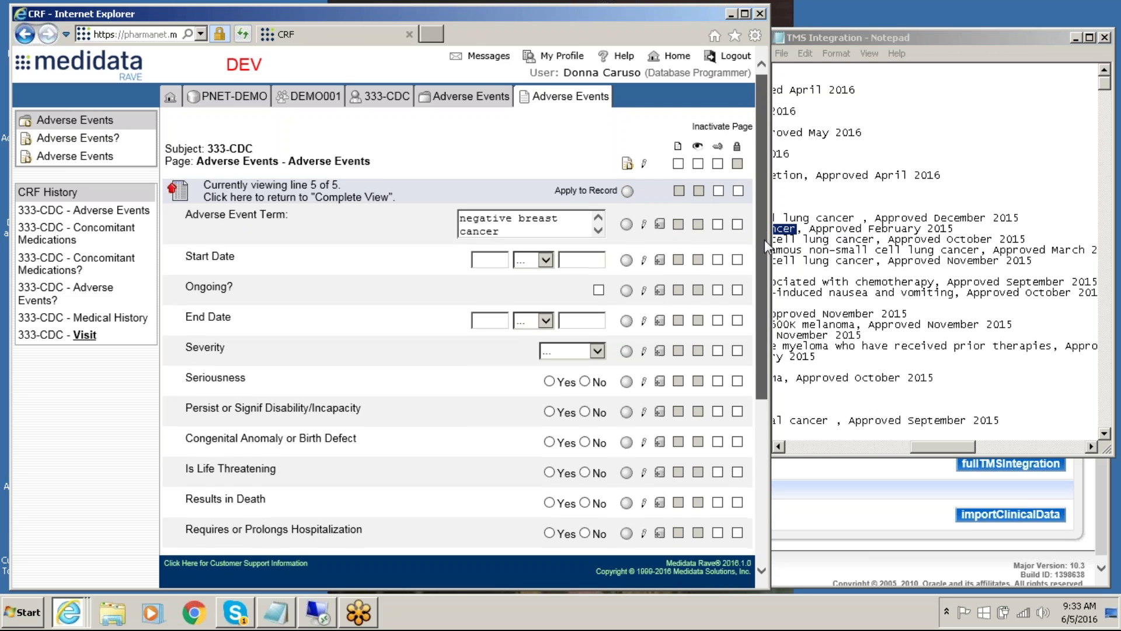
scroll(764, 240, down, 5)
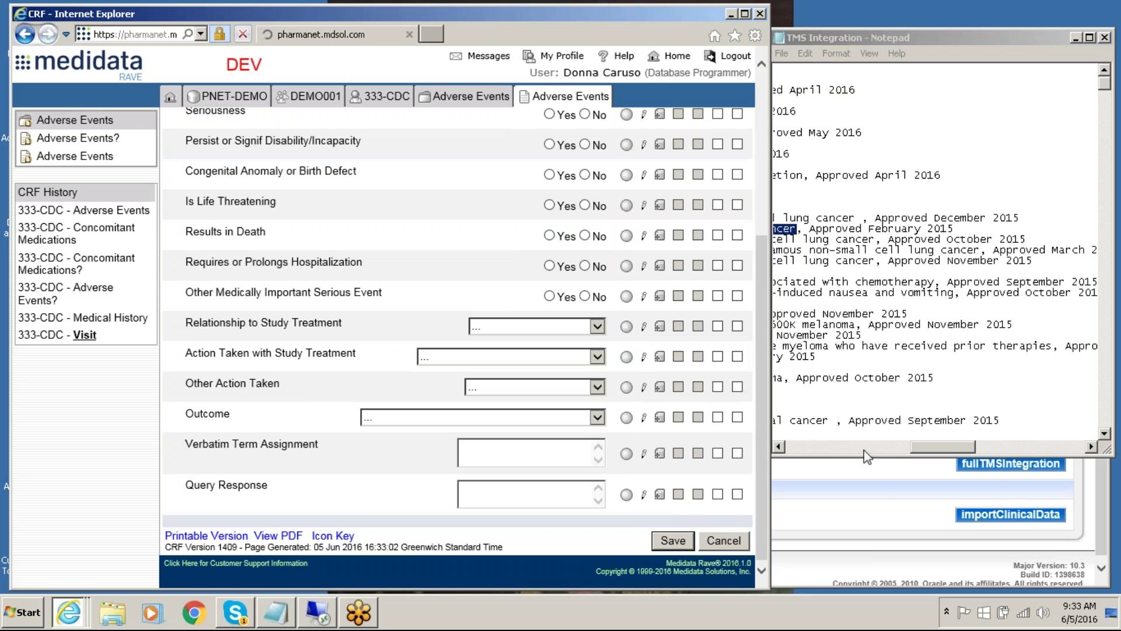
- Add a new adverse event log line with the term "PD-L1 positive advanced non-small cell lung cancer" copied from the notes and save it
drag(953, 447, 898, 453)
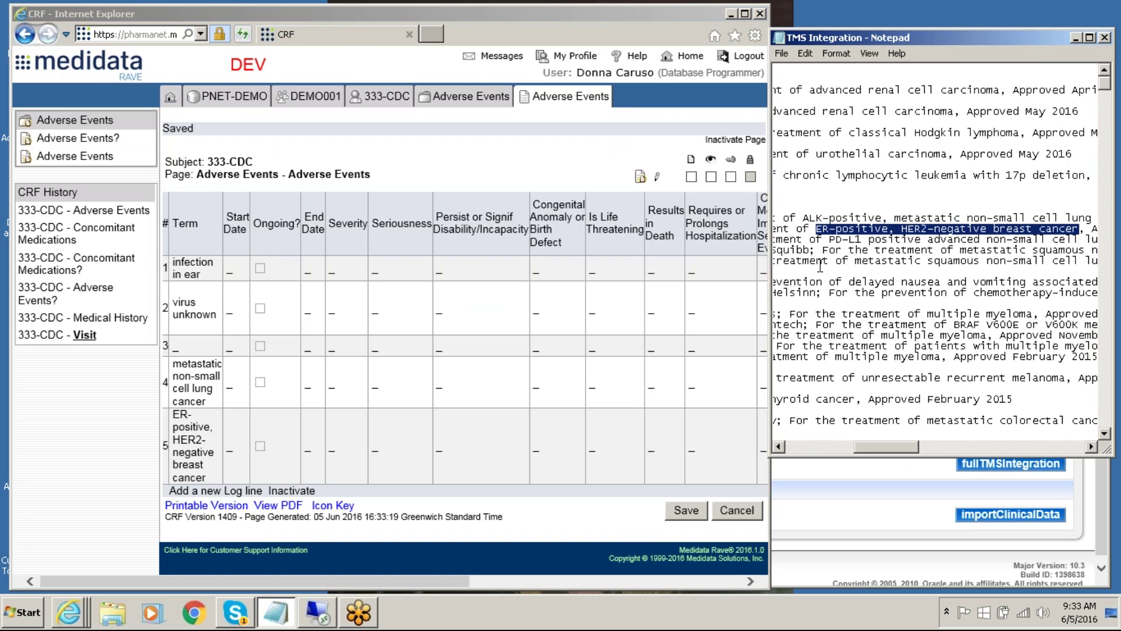
mouse_move(830, 244)
mouse_down()
mouse_move(1109, 240)
mouse_move(849, 240)
mouse_up()
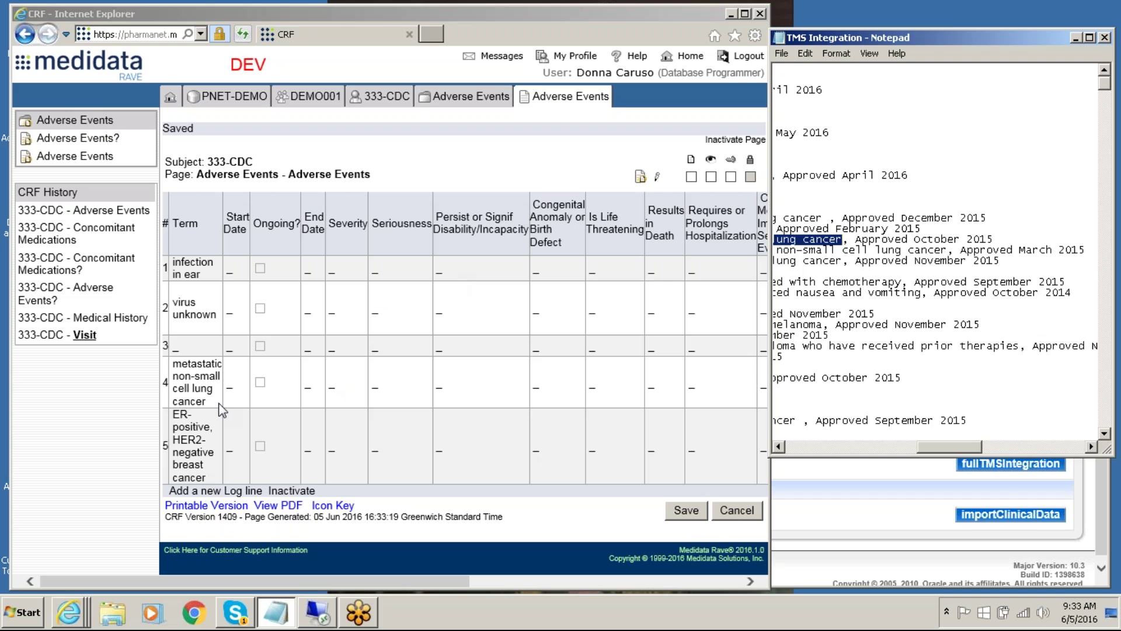
click(221, 492)
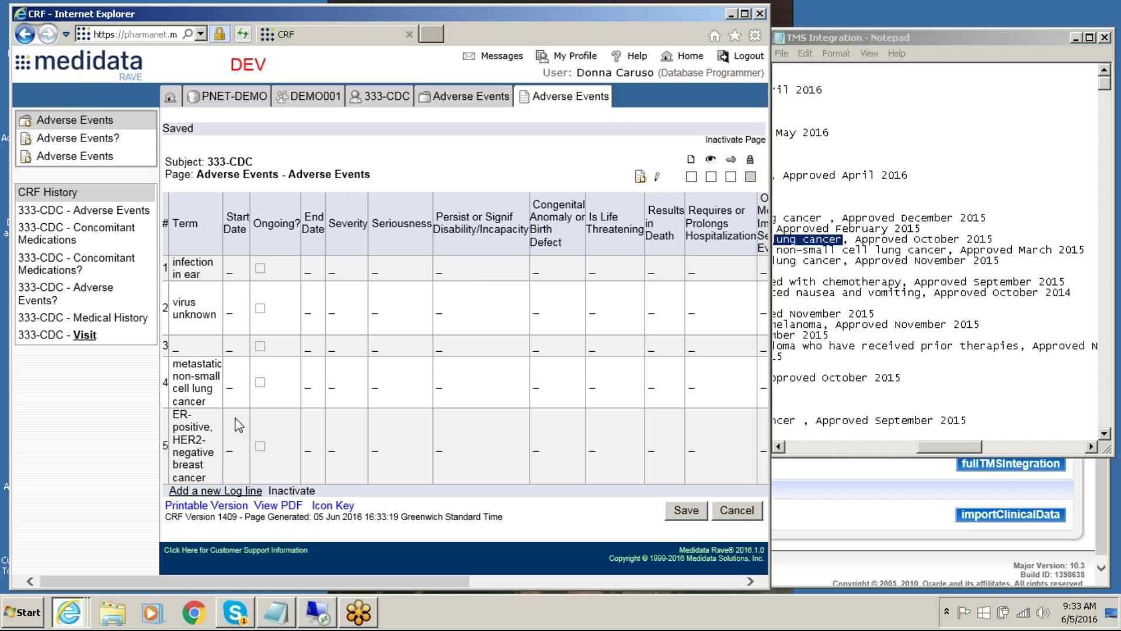
key(ctrl+v)
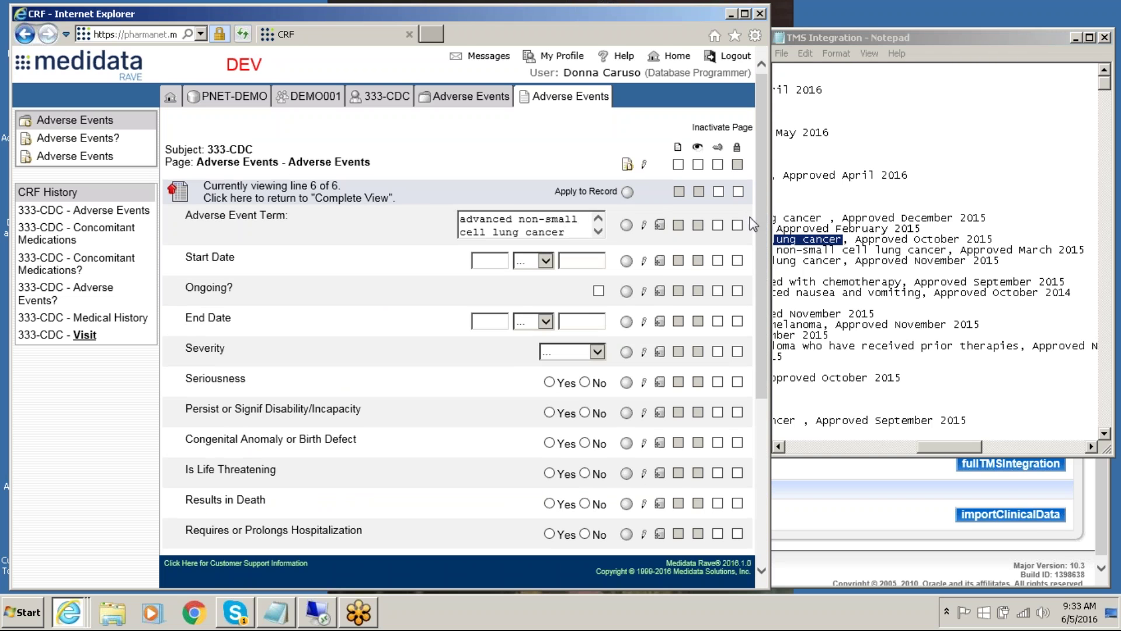
scroll(760, 257, down, 5)
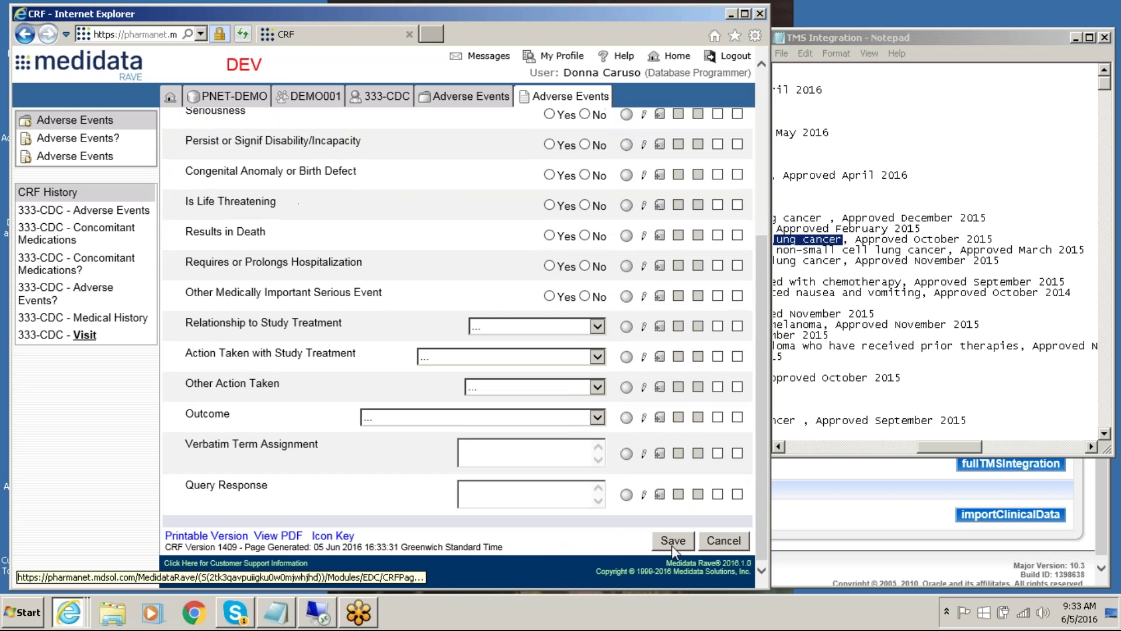
click(674, 542)
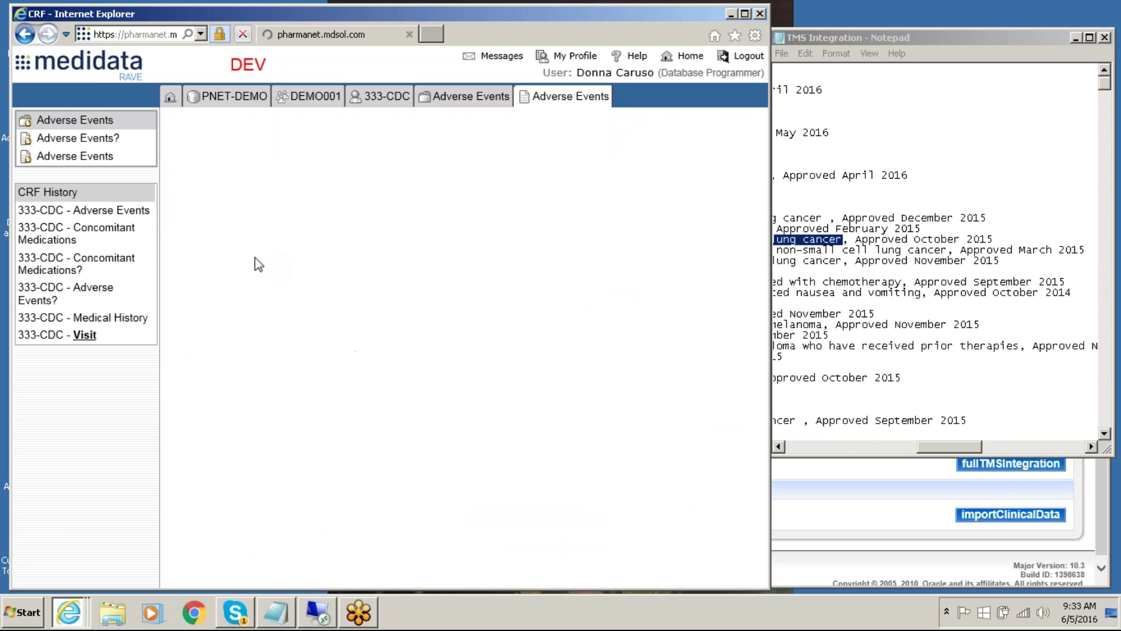
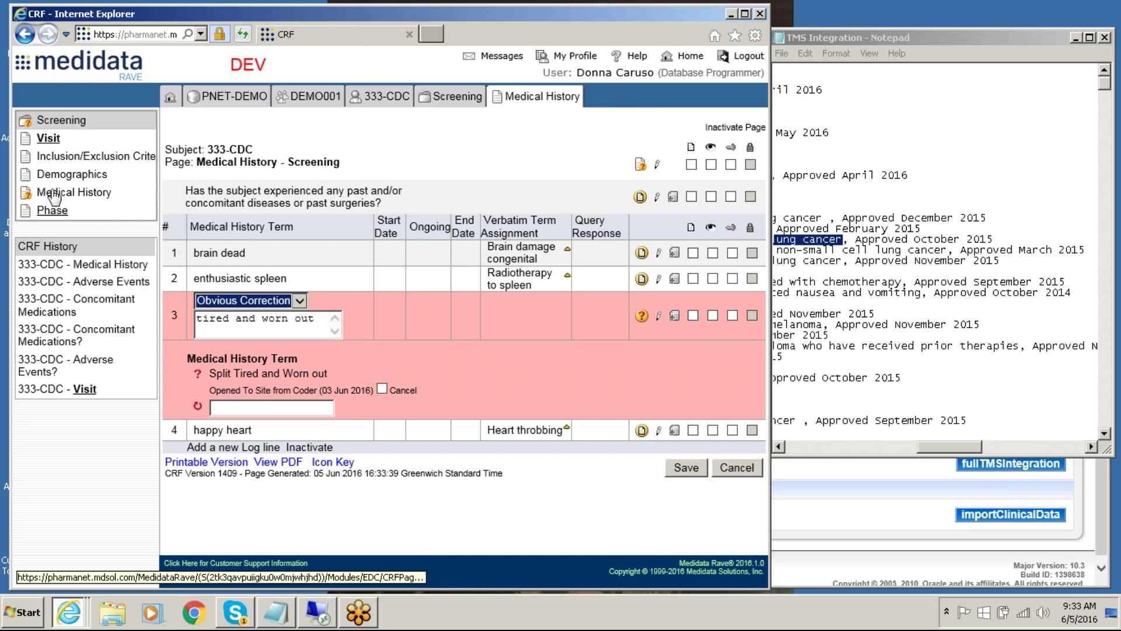
- Add a Medical History log line with the term "non-small cell lung cancer" copied from the notes and save it
click(222, 447)
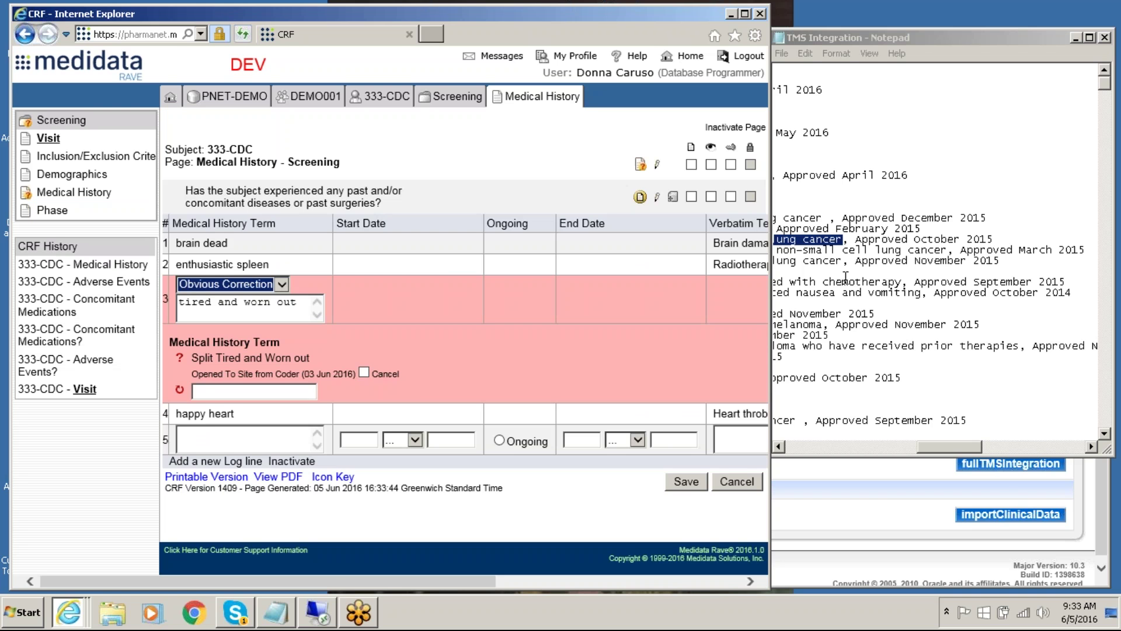
click(843, 285)
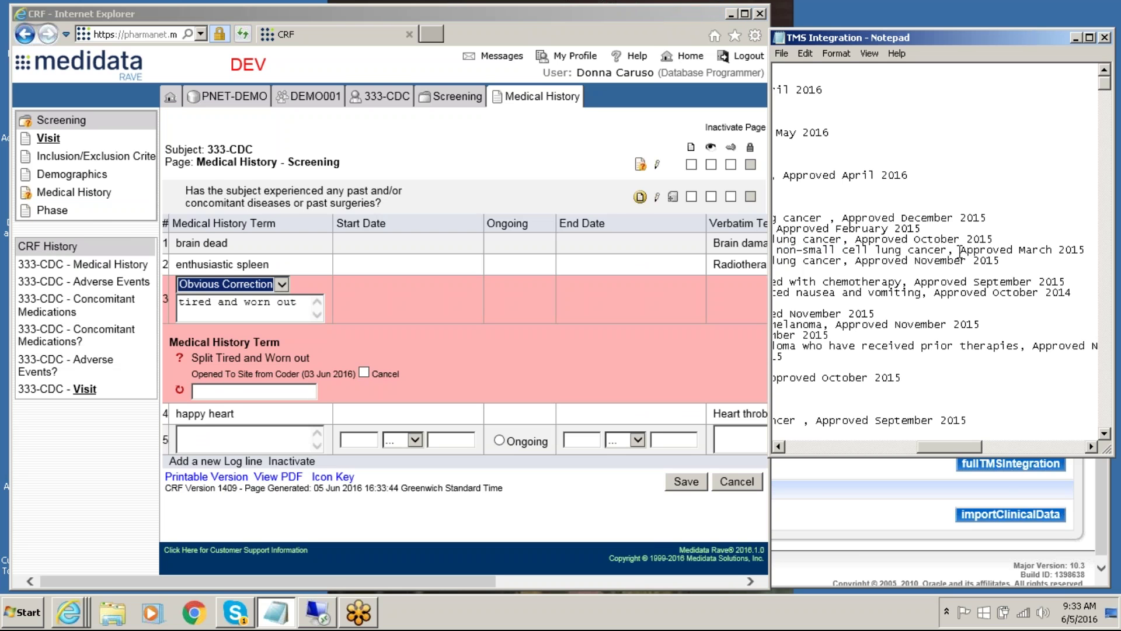
drag(947, 250, 779, 253)
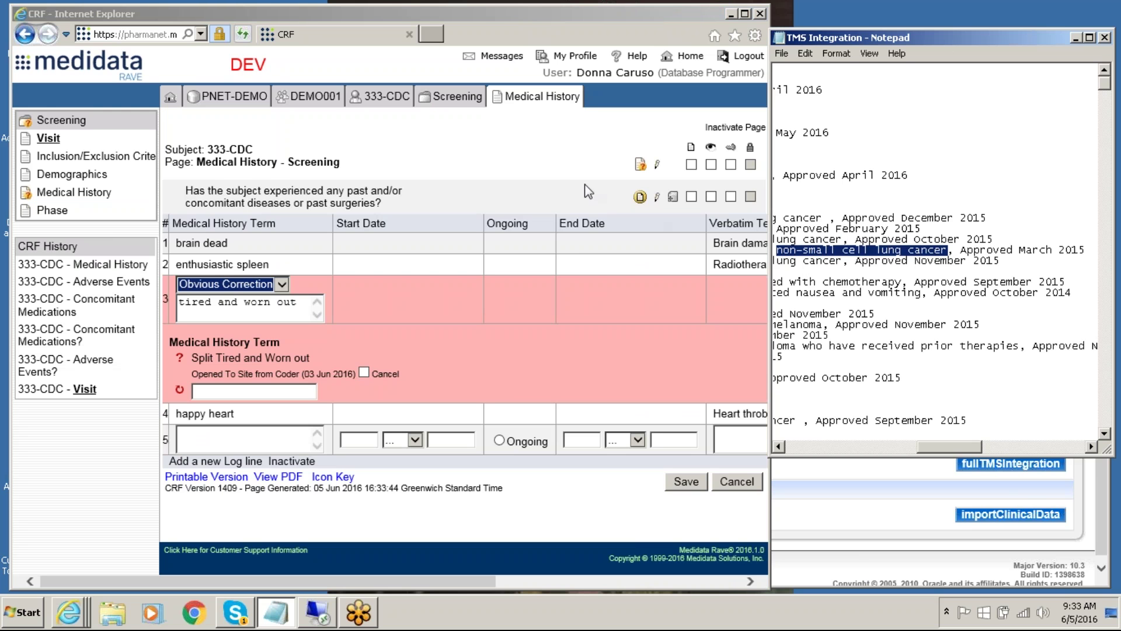
click(251, 443)
text(non-small cell lung cancer)
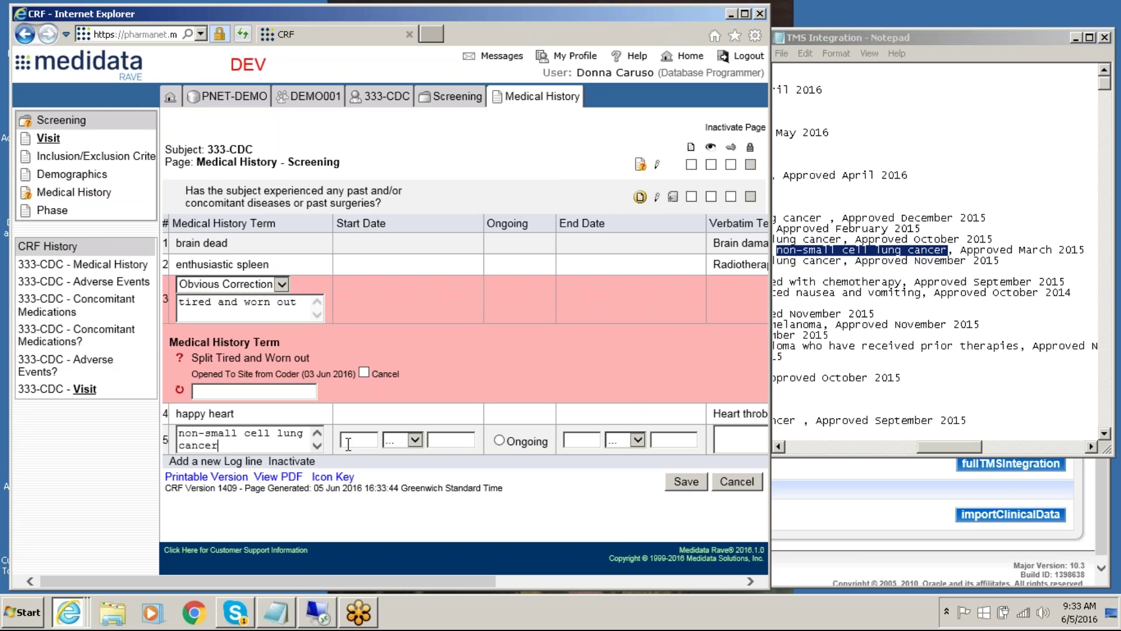
click(684, 485)
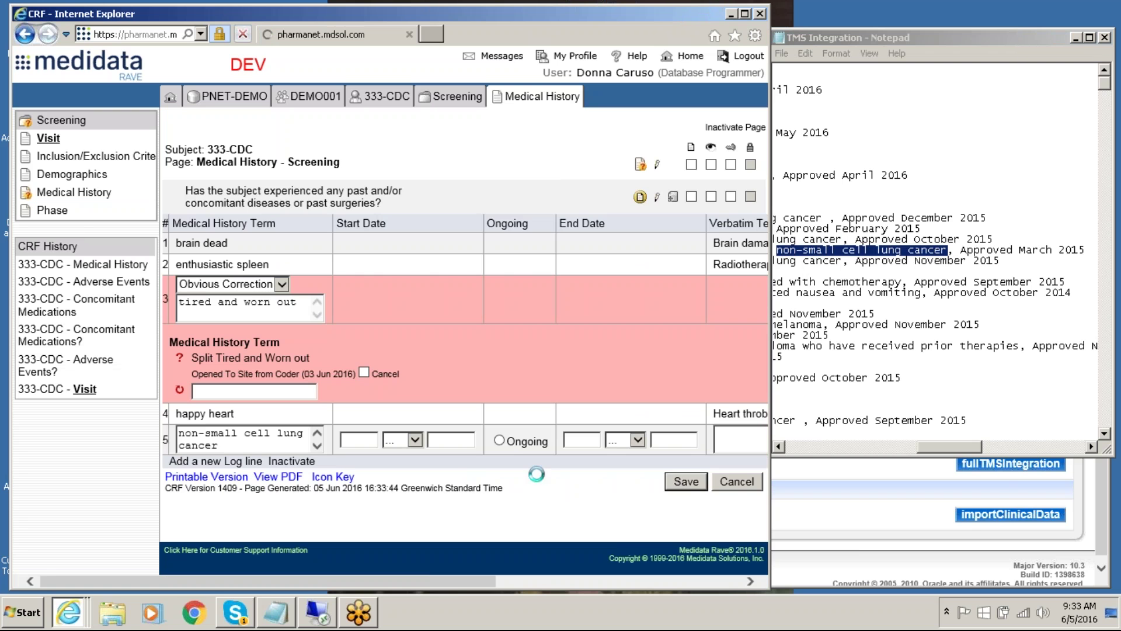
- Add another Medical History log line with the term "all cell lung cancer" copied from the notes and save it
click(224, 480)
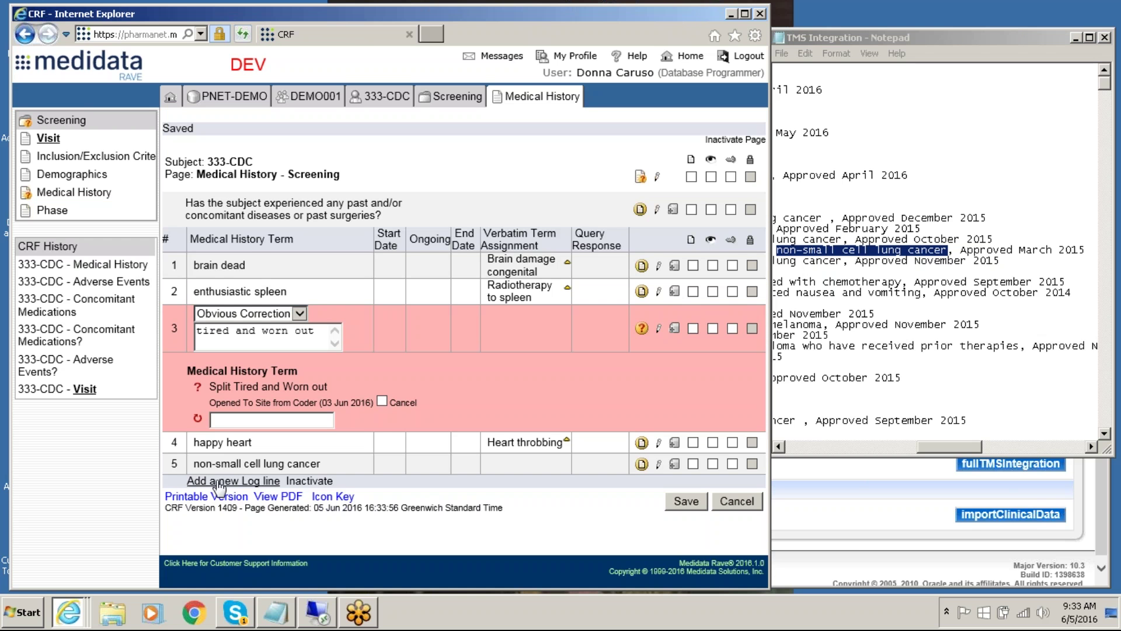
click(837, 261)
drag(837, 261, 774, 261)
key(ctrl+c)
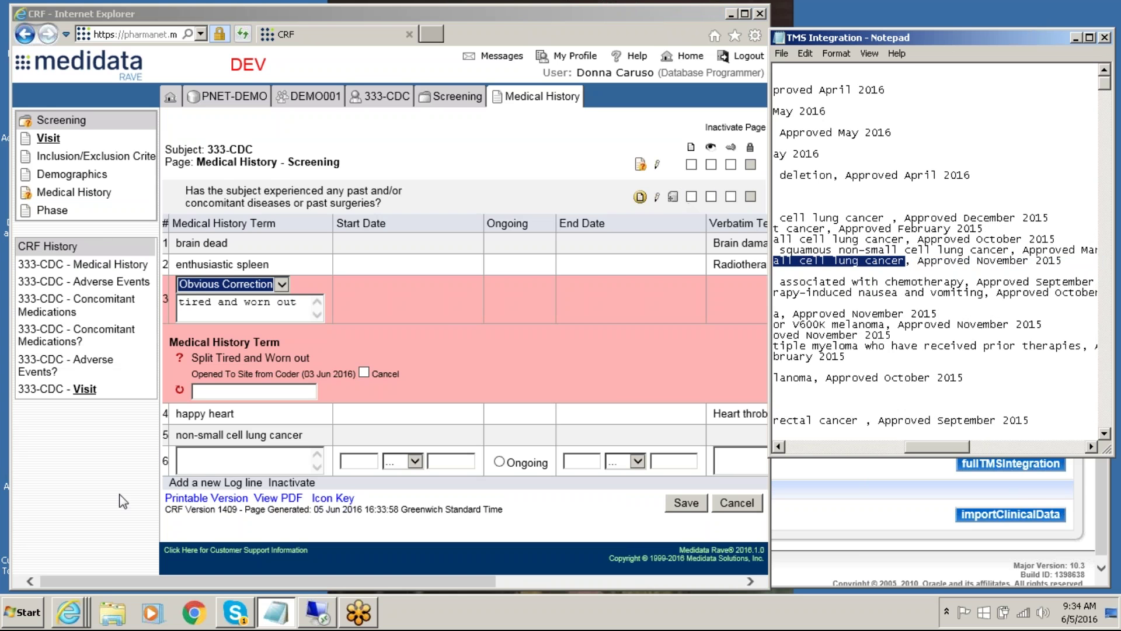
click(206, 461)
text(v)
key(BackSpace)
key(ctrl+v)
click(686, 502)
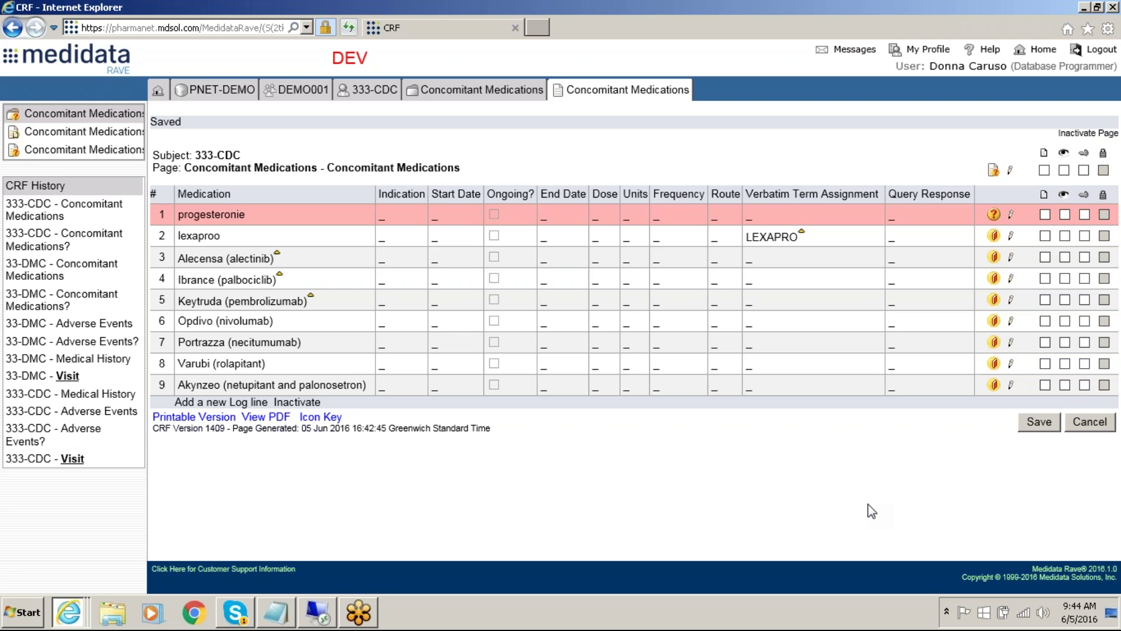
- Switch to the WebLogic Test Client, run the extractClinicalData operation and review its request summary
click(1098, 8)
click(89, 518)
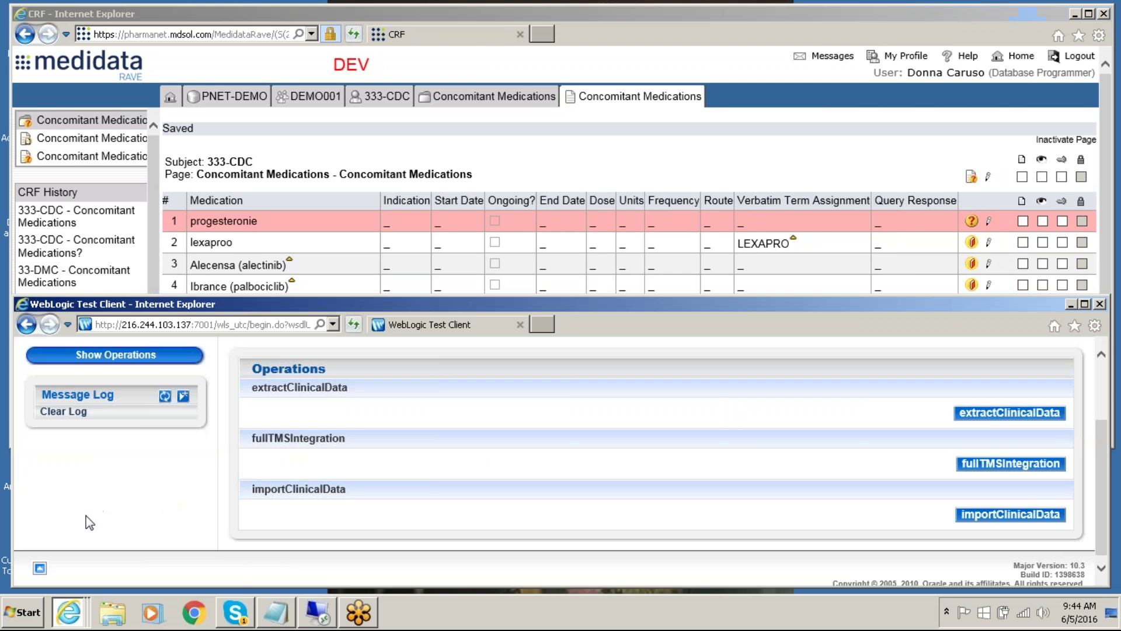
click(993, 416)
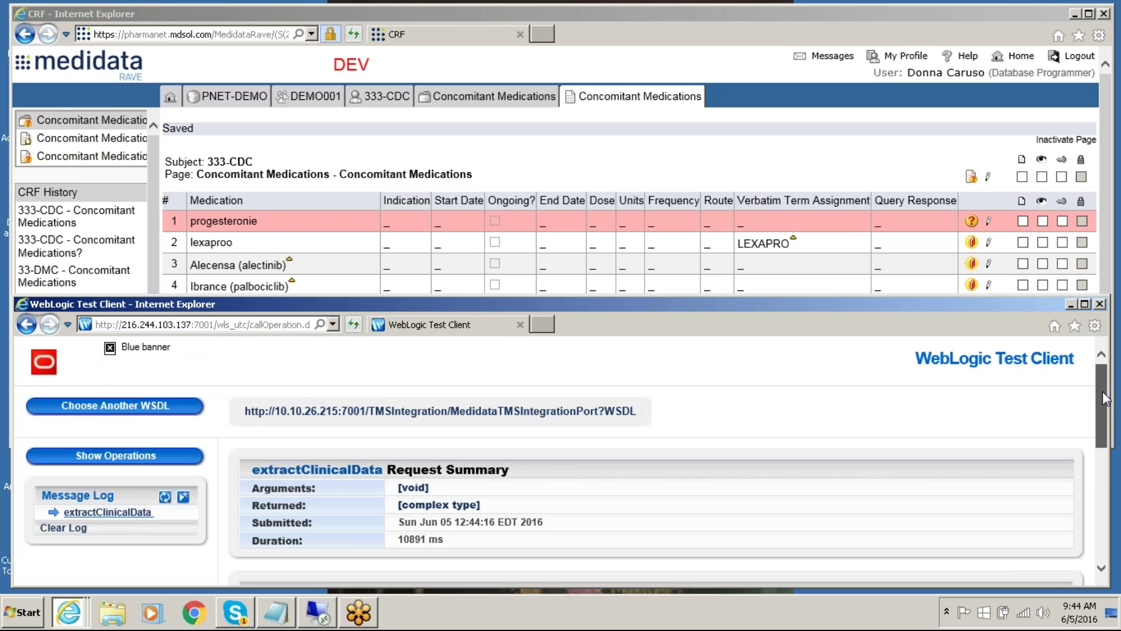
drag(1102, 391, 1107, 471)
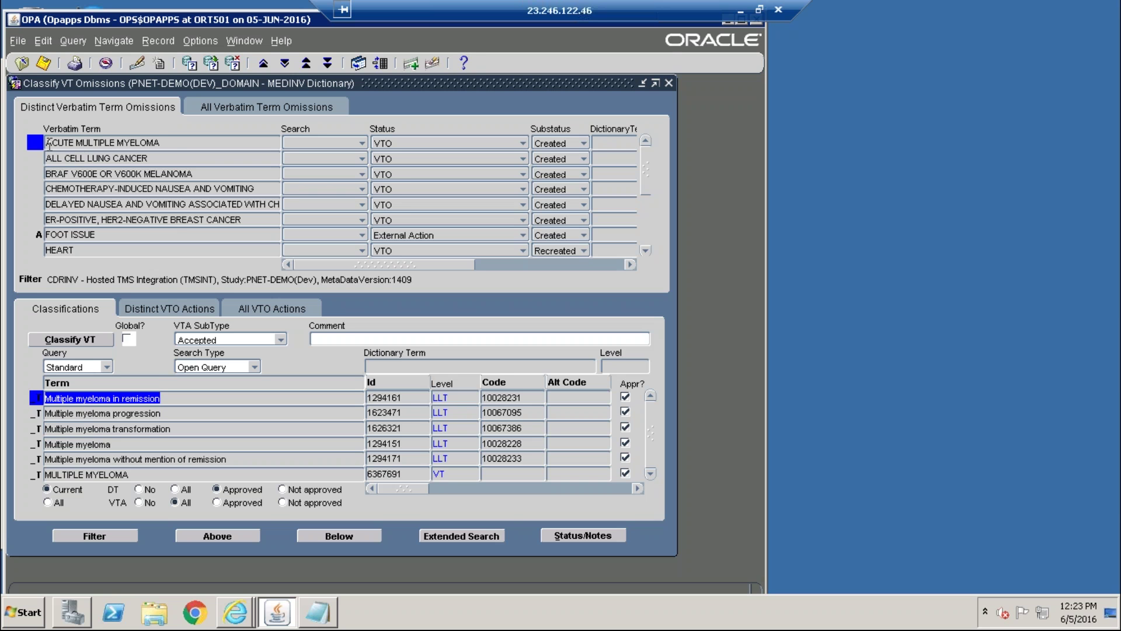
- Classify the verbatim term omission ACUTE MULTIPLE MYELOMA to the dictionary term "Multiple myeloma progression"
drag(51, 145, 82, 145)
drag(155, 152, 173, 150)
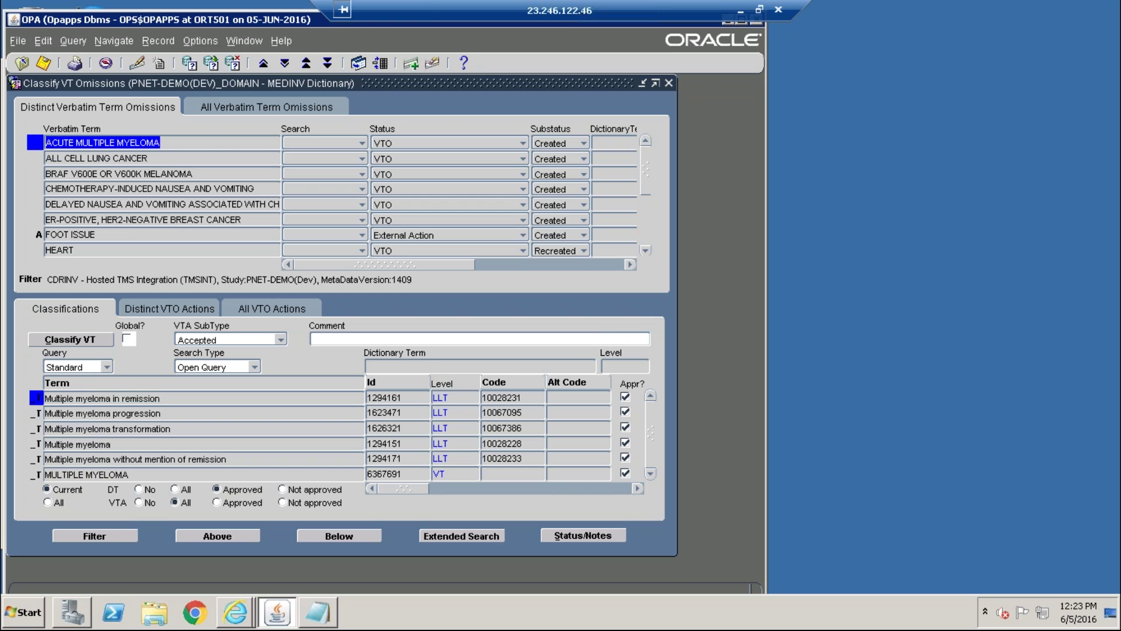
click(118, 397)
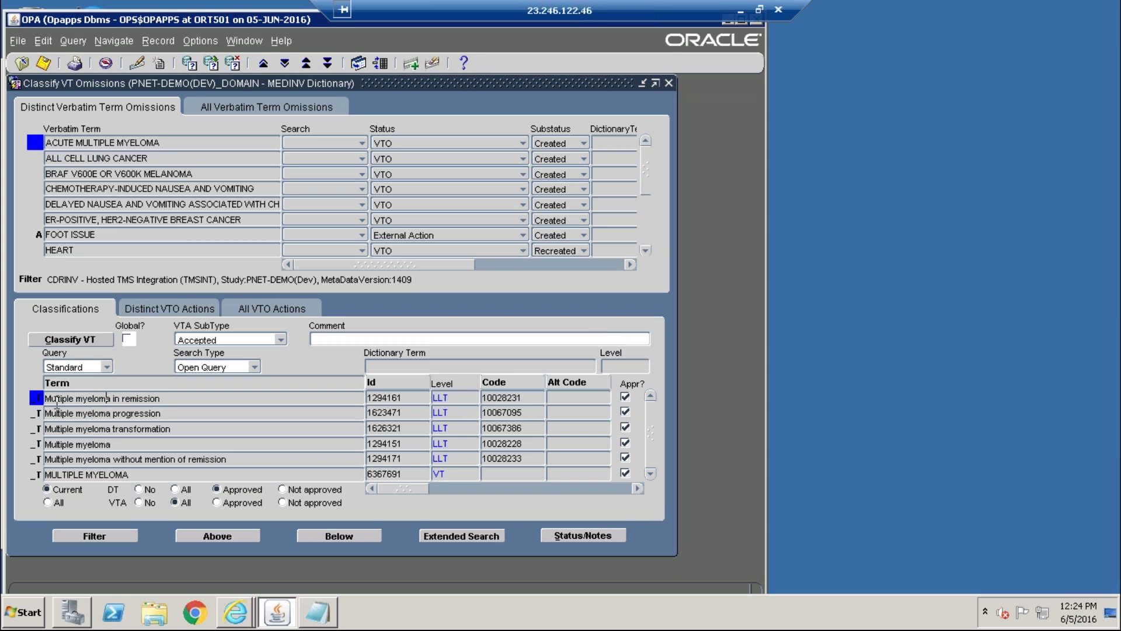
drag(57, 398, 180, 409)
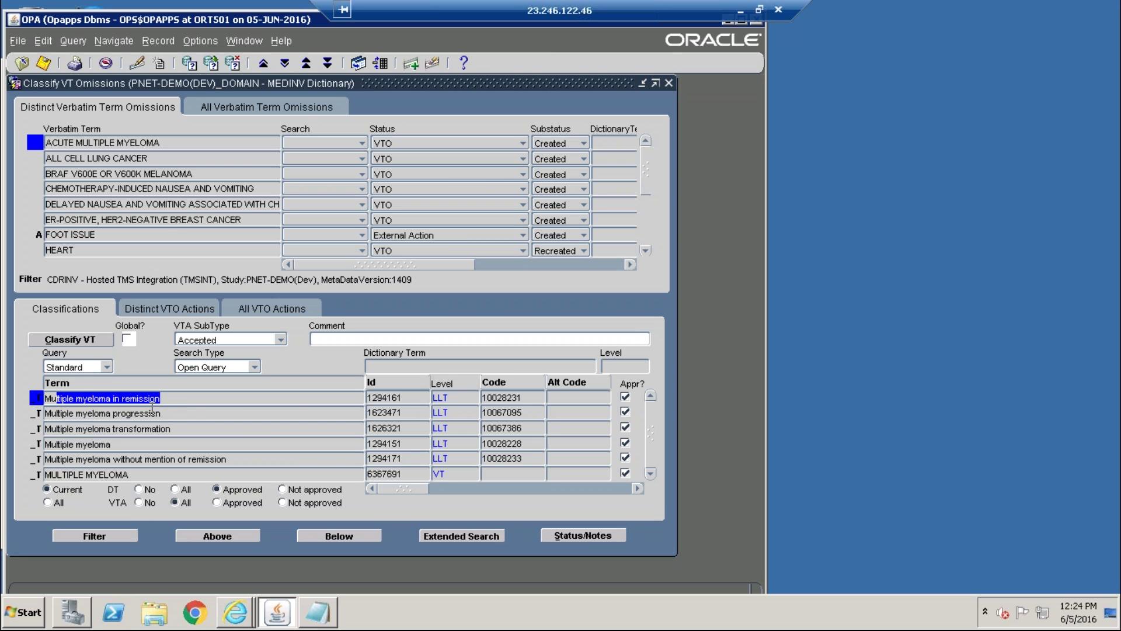
click(48, 413)
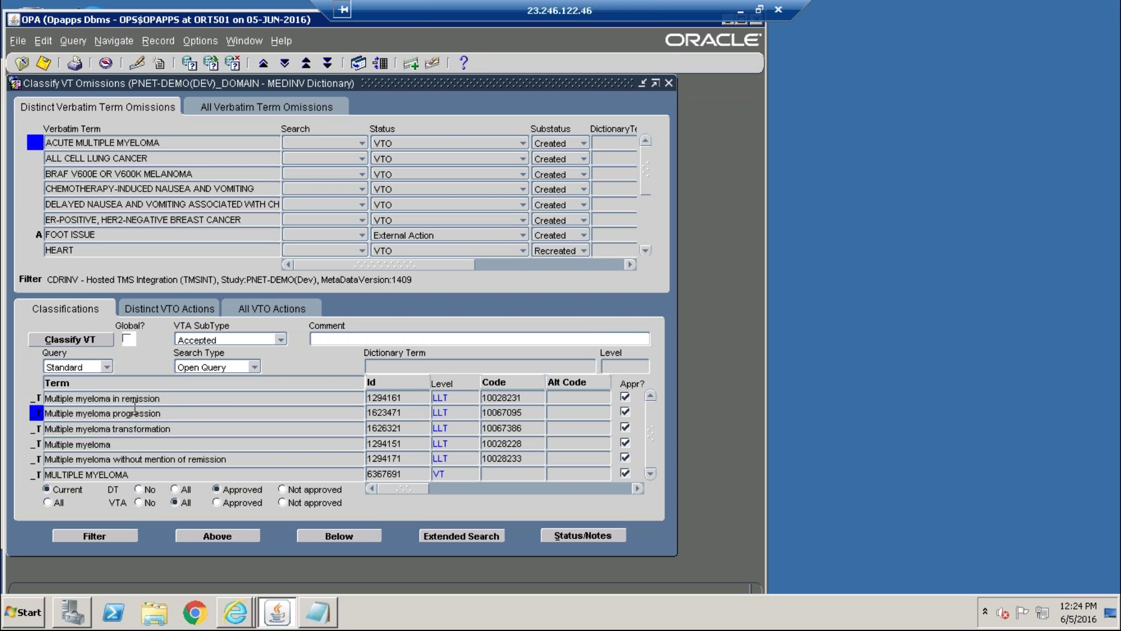
click(75, 340)
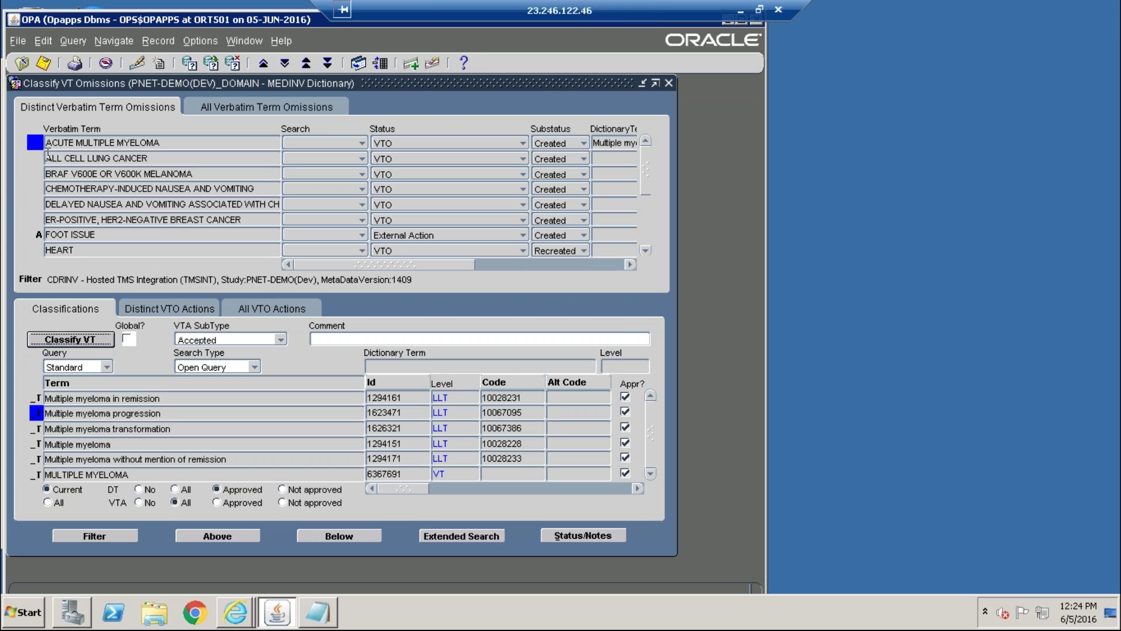
- Classify the verbatim term omission BRAF V600E OR V600K MELANOMA to the dictionary term "Multiple myeloma transformation"
click(175, 173)
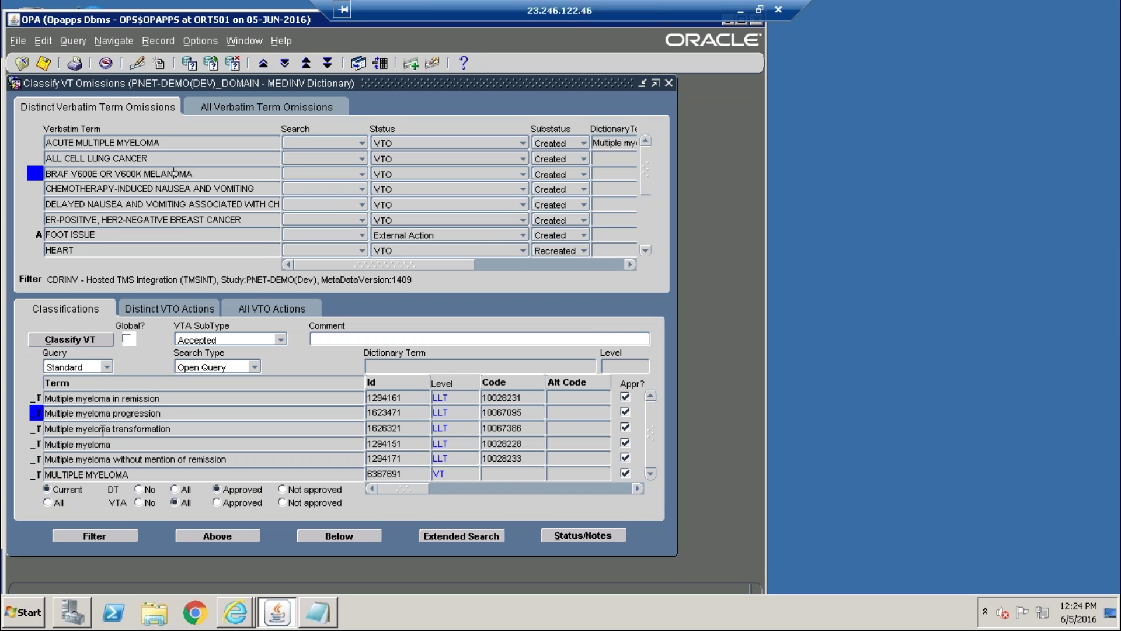
click(134, 430)
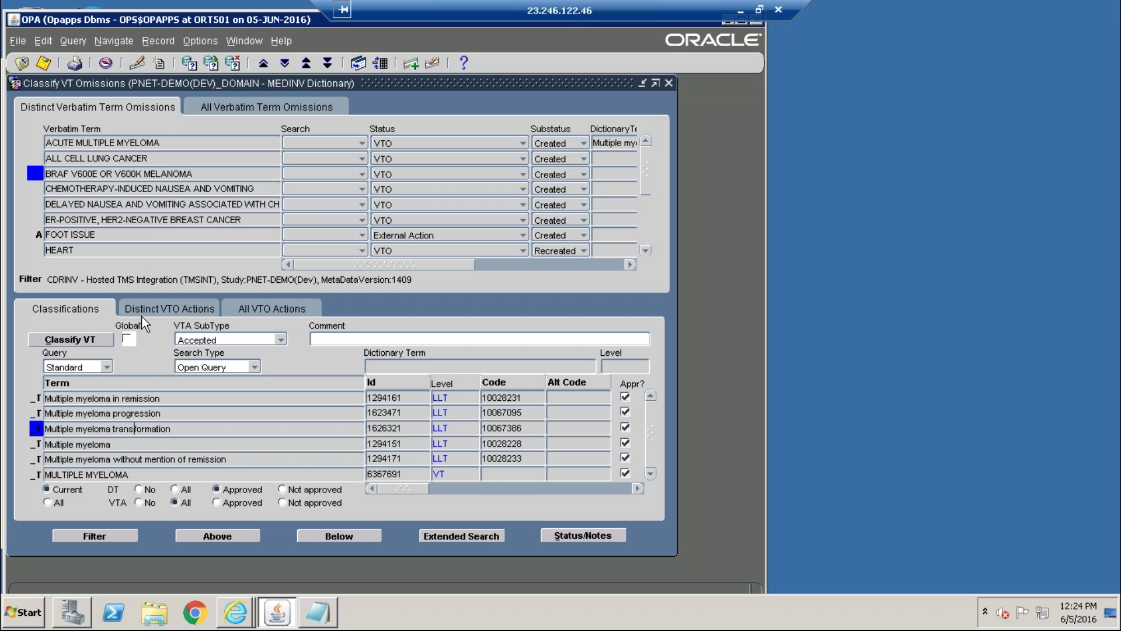
click(70, 340)
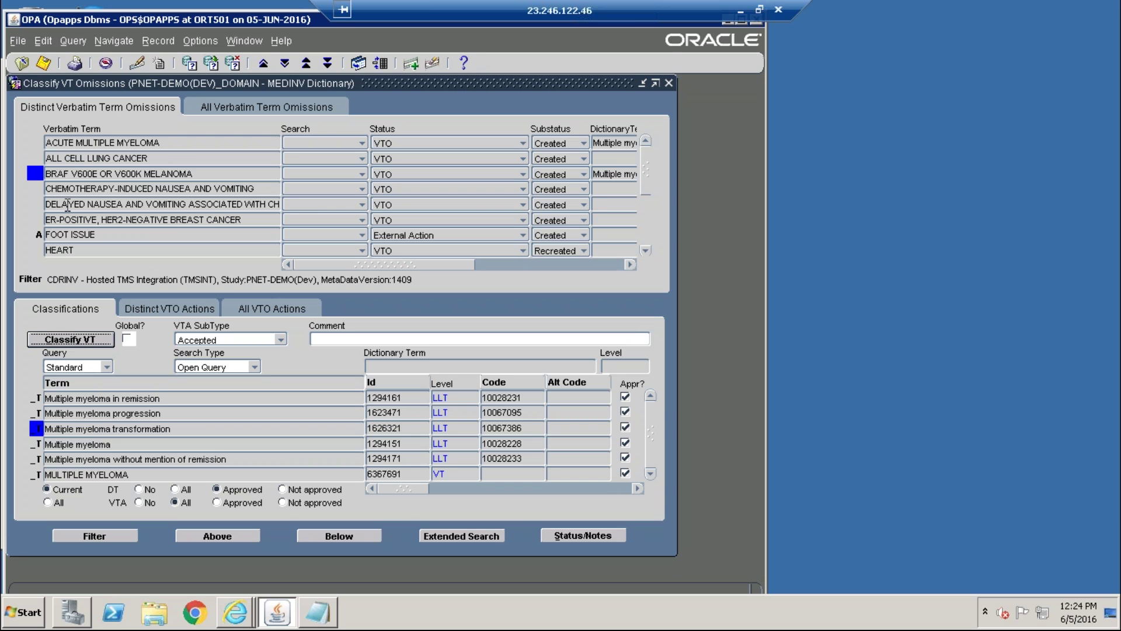
- Classify the verbatim term omission ALL CELL LUNG CANCER to the dictionary term "Large cell lung cancer metastatic"
click(93, 158)
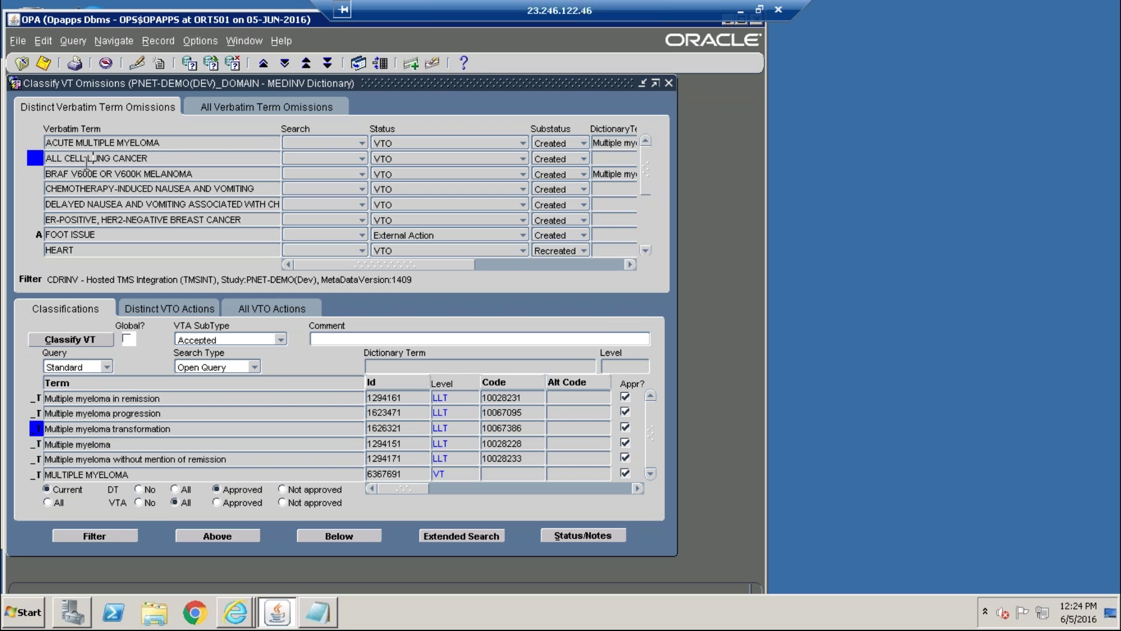
drag(86, 158, 156, 159)
key(ctrl+c)
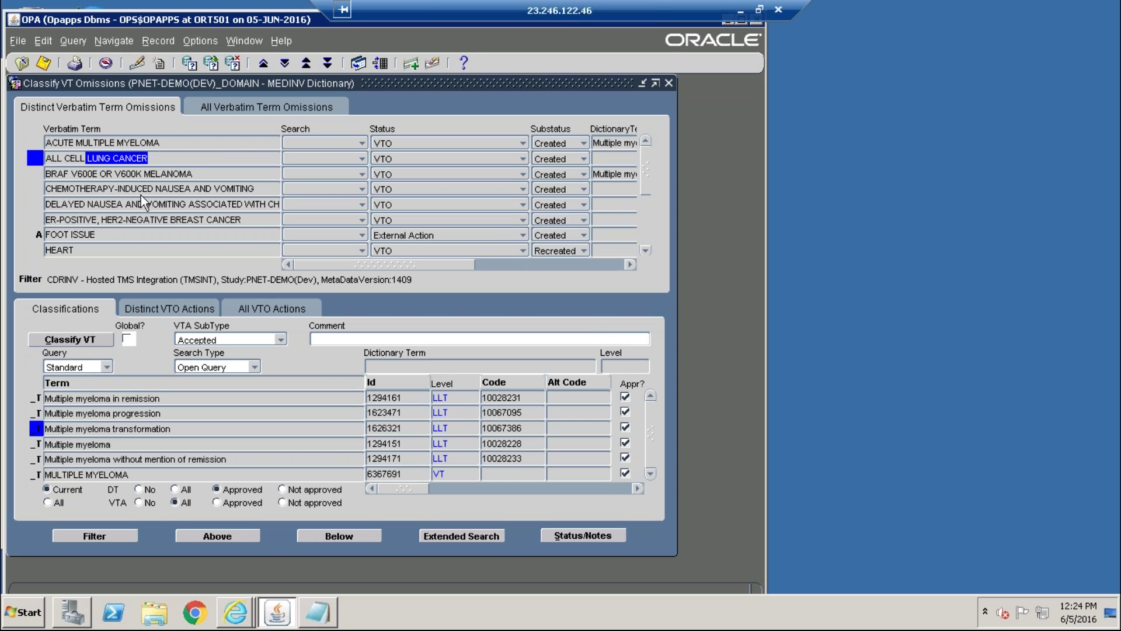
click(52, 397)
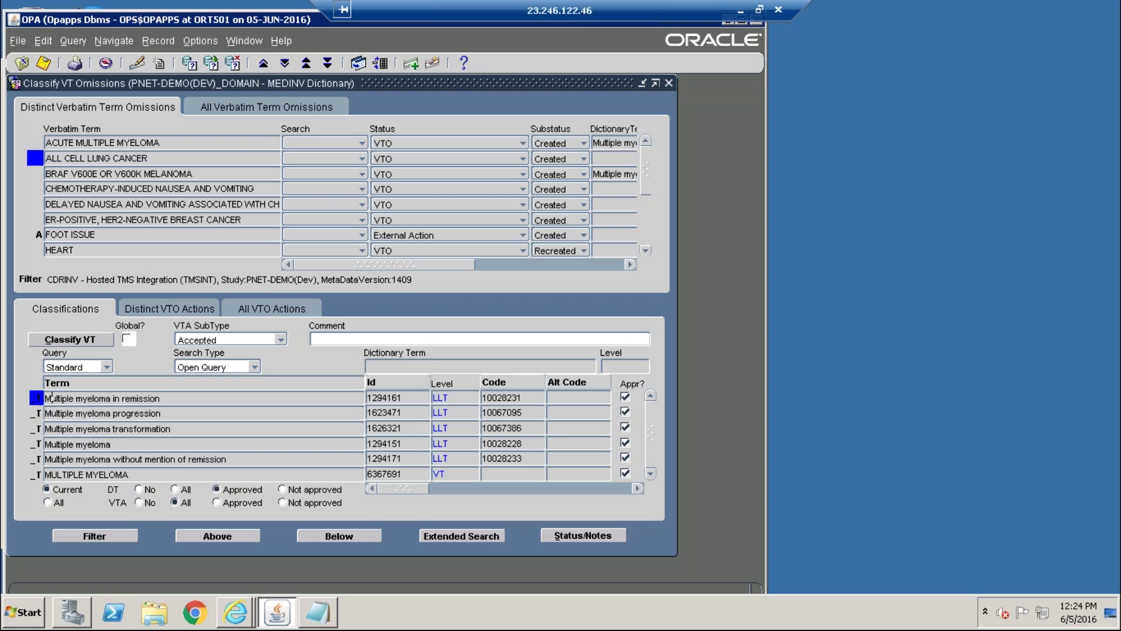
key(F11)
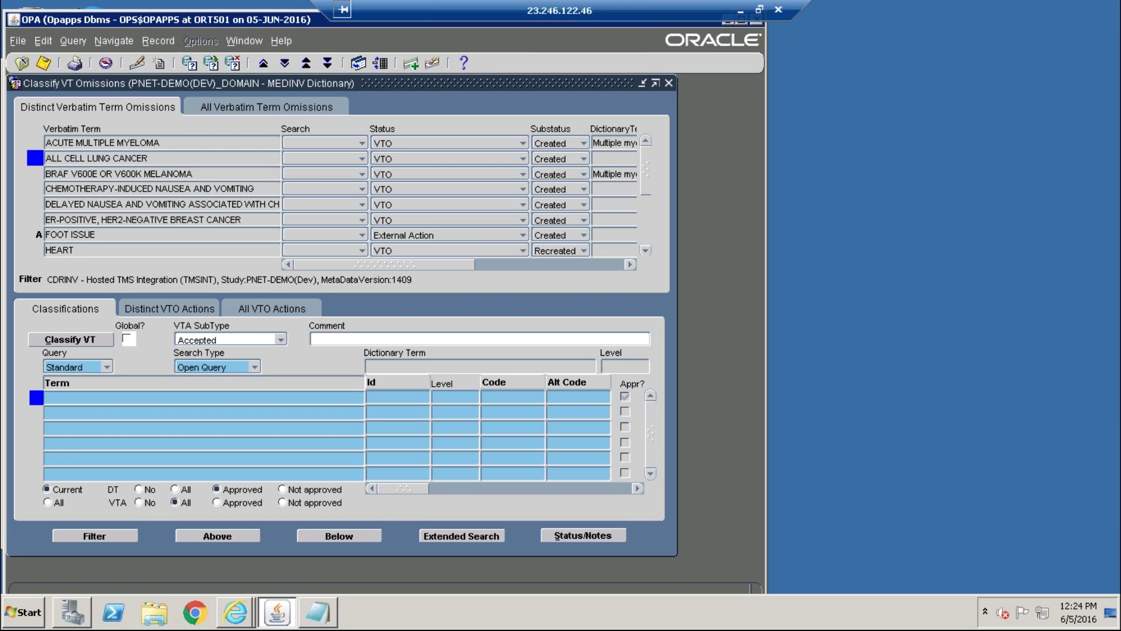
text(%v%)
double_click(56, 398)
click(55, 398)
key(BackSpace)
key(ctrl+v)
key(F8)
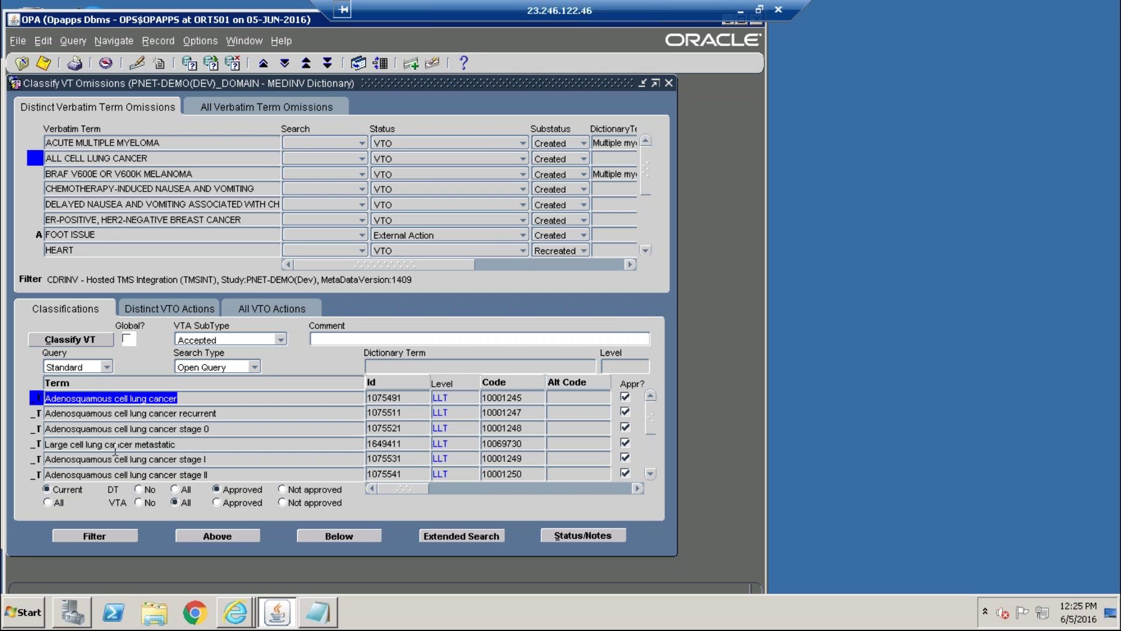
click(98, 444)
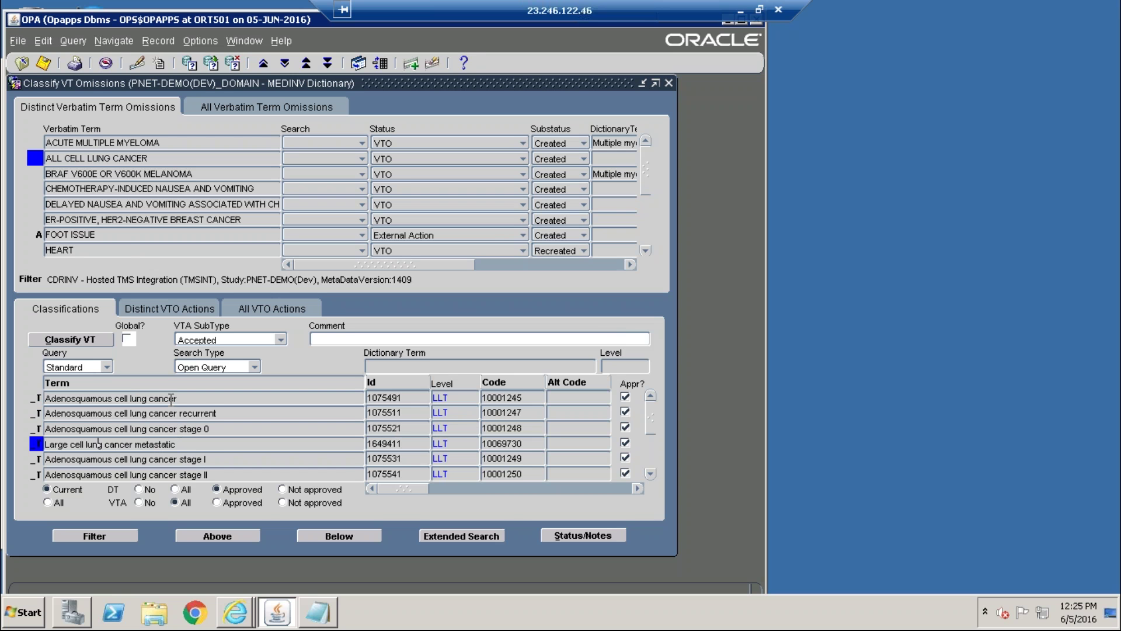
click(73, 340)
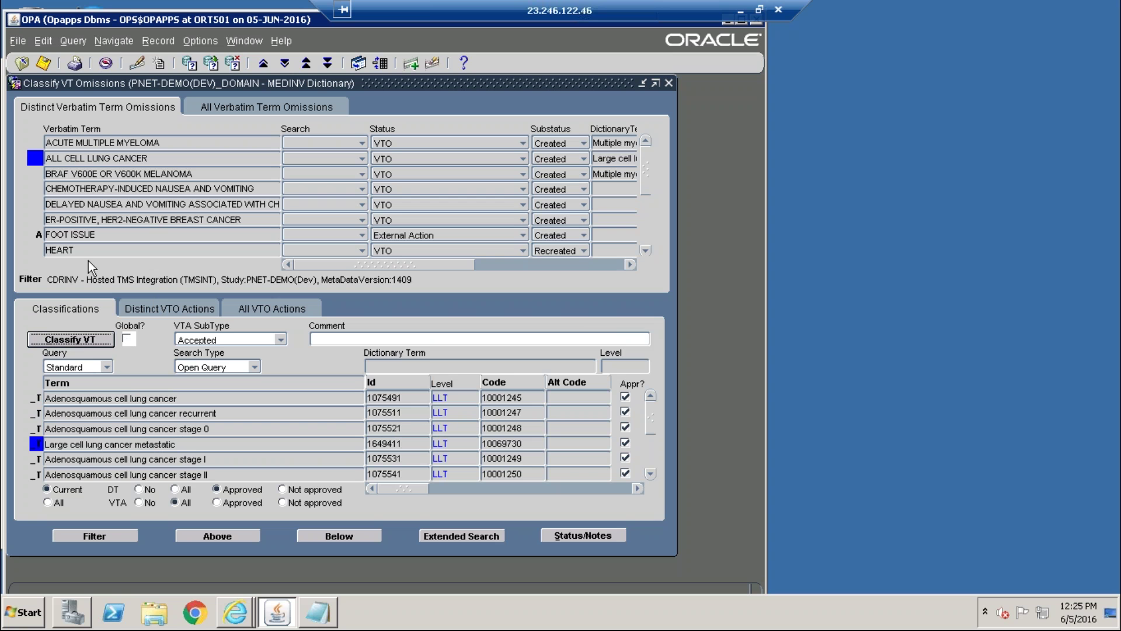
- Apply a Split action with the text "Split nausea and Vomiting" to the omission CHEMOTHERAPY-INDUCED NAUSEA AND VOMITING
click(115, 188)
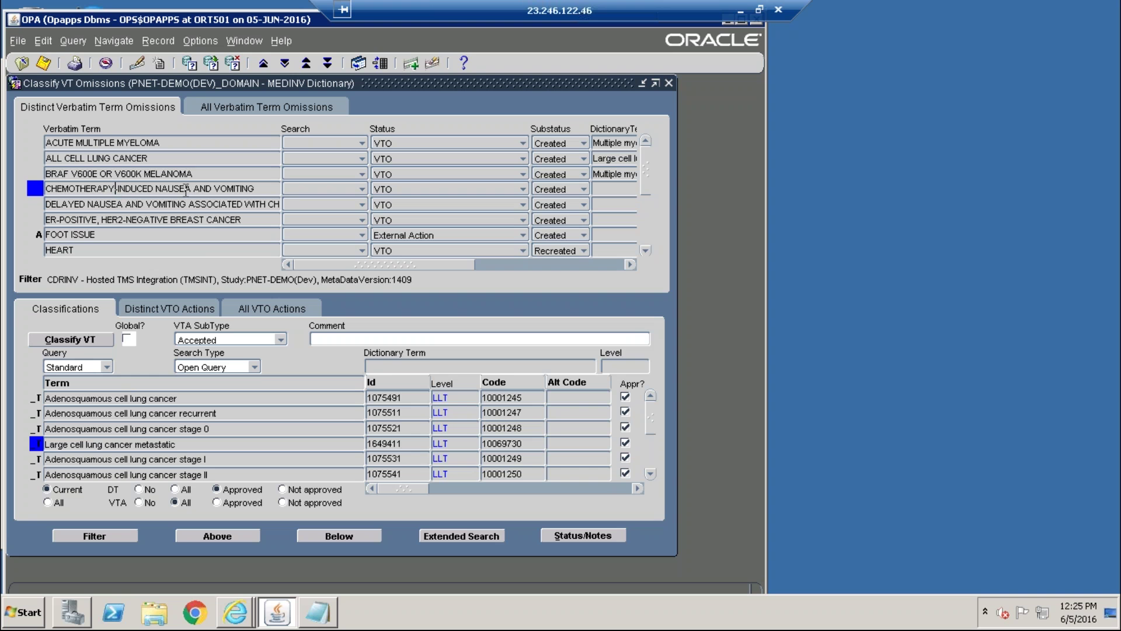
click(160, 306)
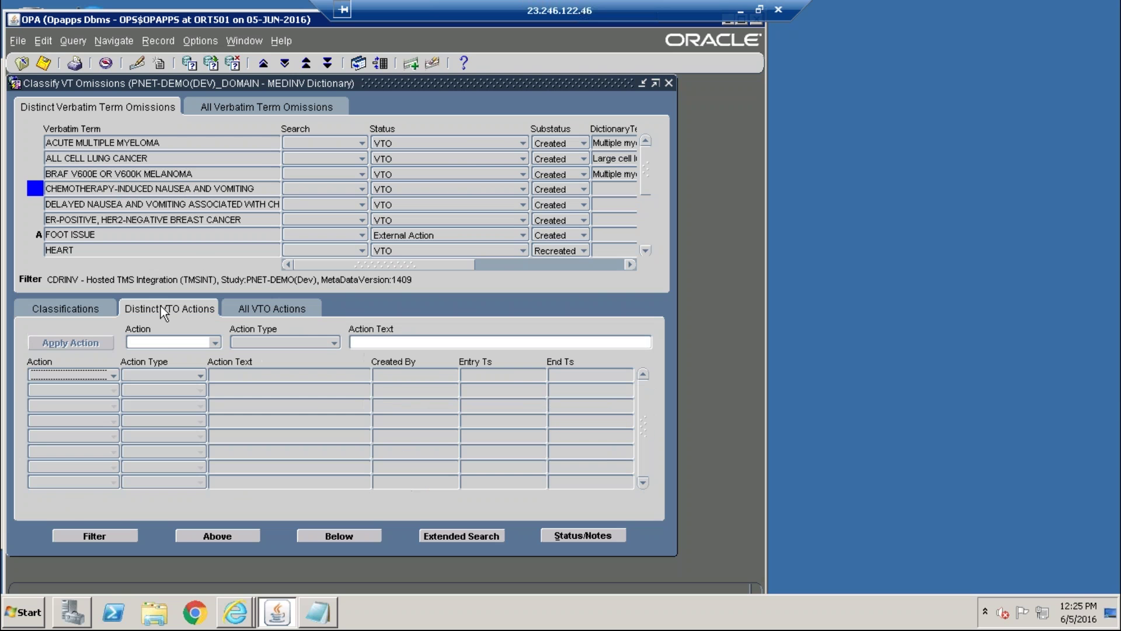
click(215, 343)
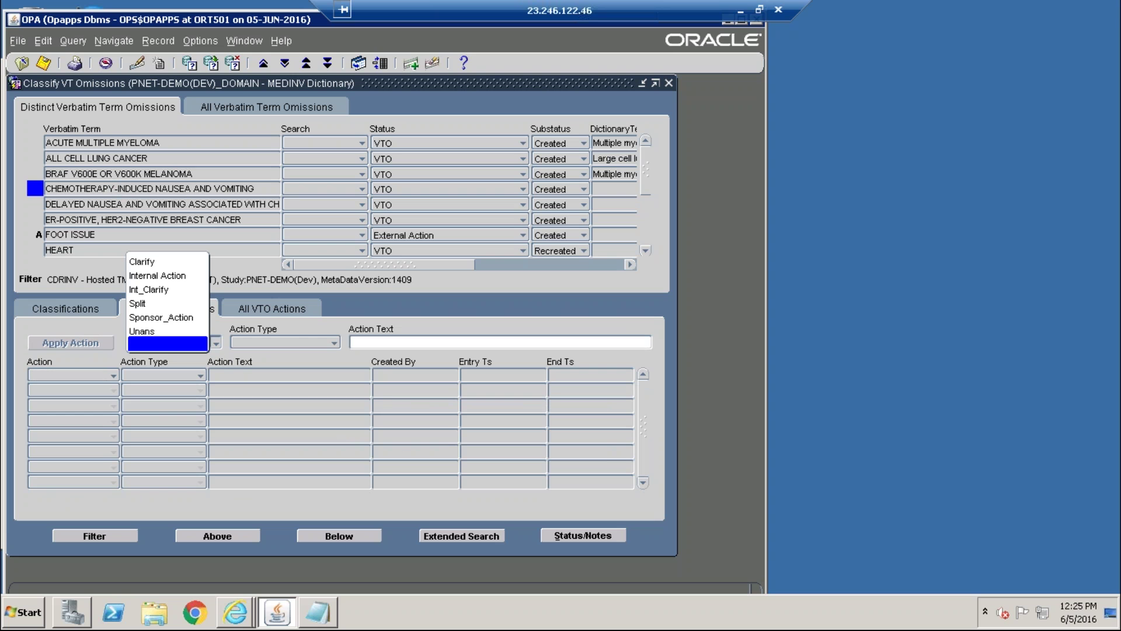
click(156, 302)
click(374, 343)
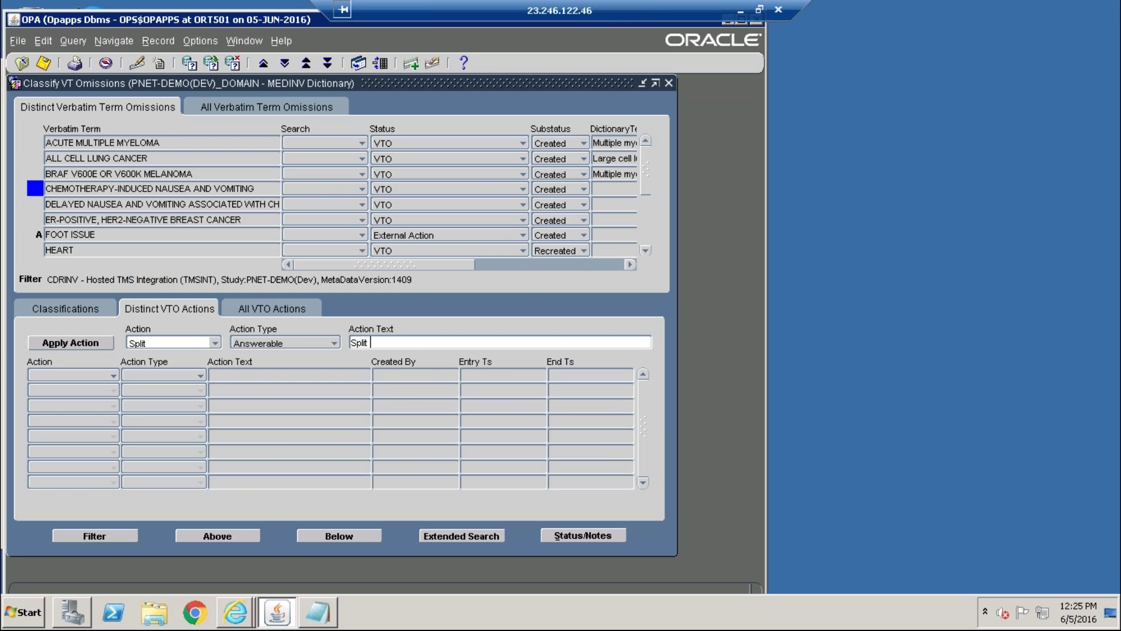
text(nausea and Vomiting)
click(61, 342)
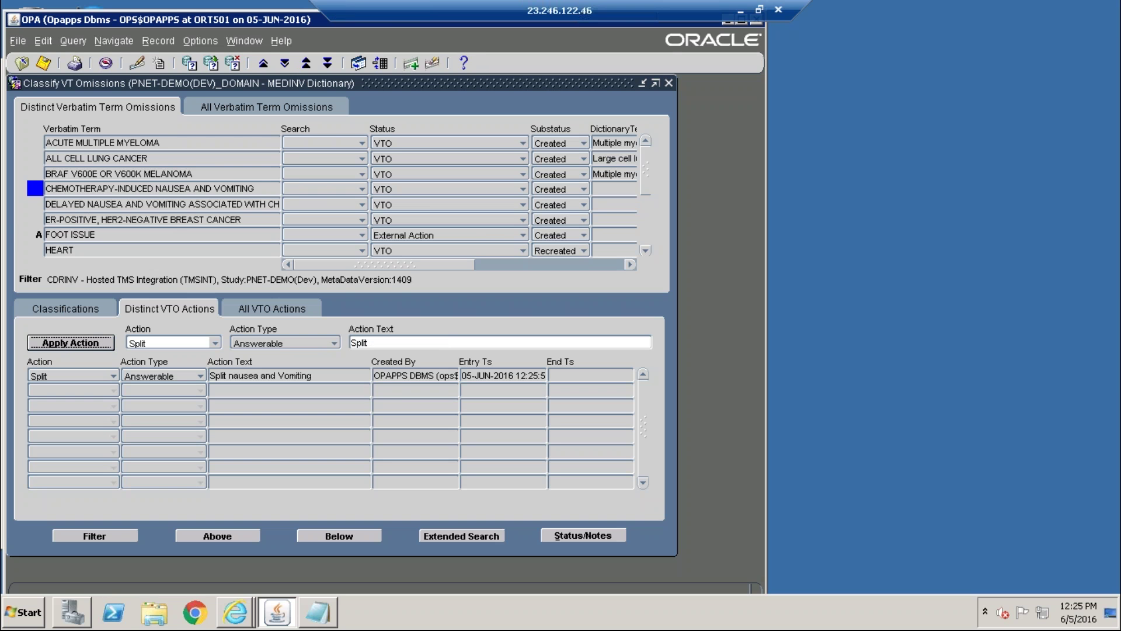
- Apply a Split action with the text "Split Nausea and Vomiting" to the omission starting DELAYED NAUSEA AND VOMITING
click(124, 204)
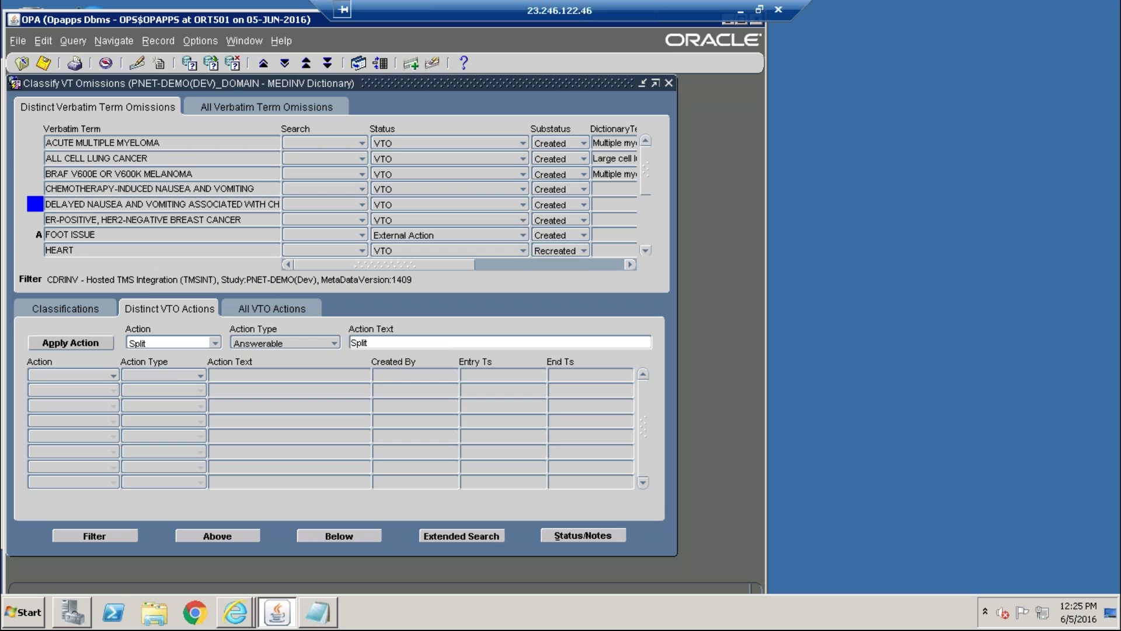
text(ausea and)
click(373, 343)
text(N)
click(428, 344)
text(Vomiting)
click(65, 343)
- Query the dictionary for %BREAST CANCER% and classify ER-POSITIVE, HER2-NEGATIVE BREAST CANCER to "Triple negative breast cancer"
click(146, 220)
drag(170, 219, 269, 219)
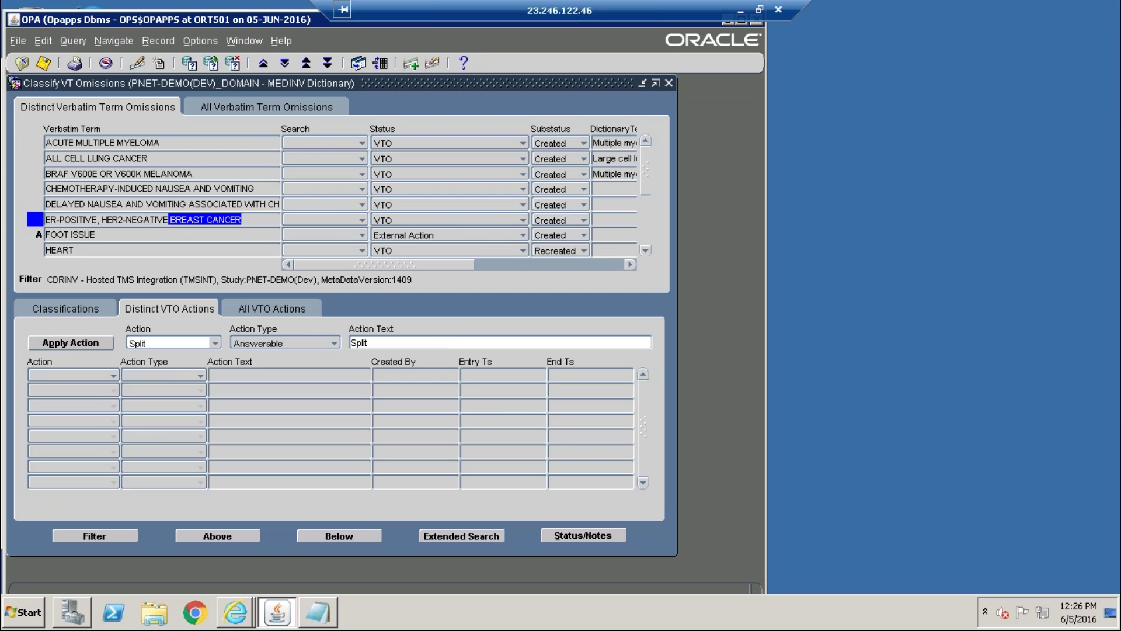
click(128, 220)
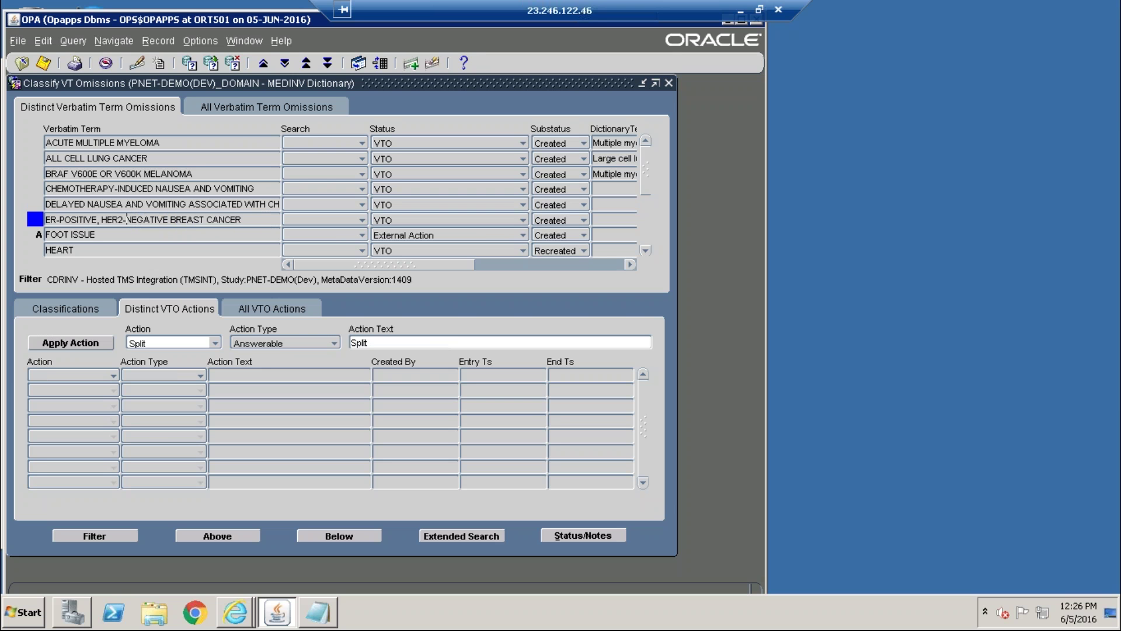
key(shift+End)
click(170, 220)
drag(172, 220, 253, 220)
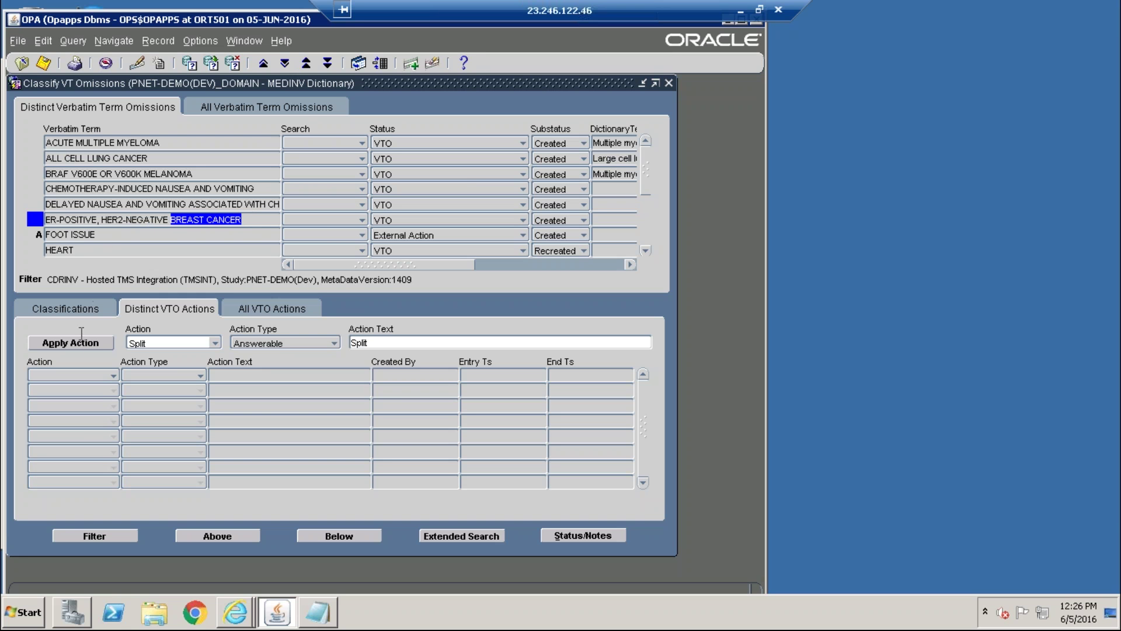
click(52, 300)
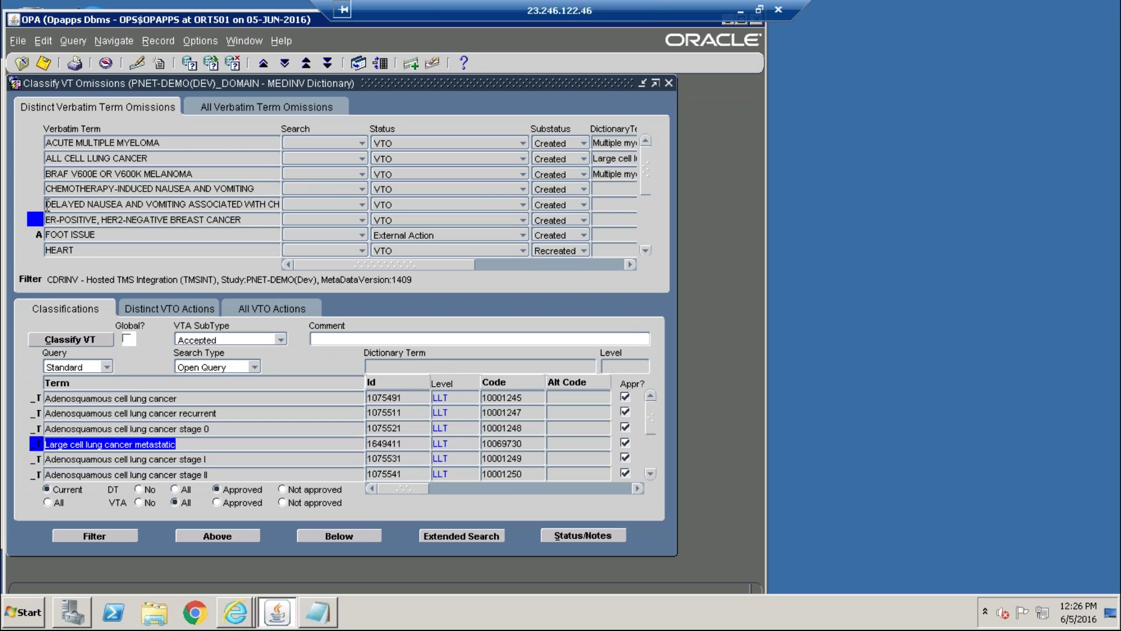
click(72, 398)
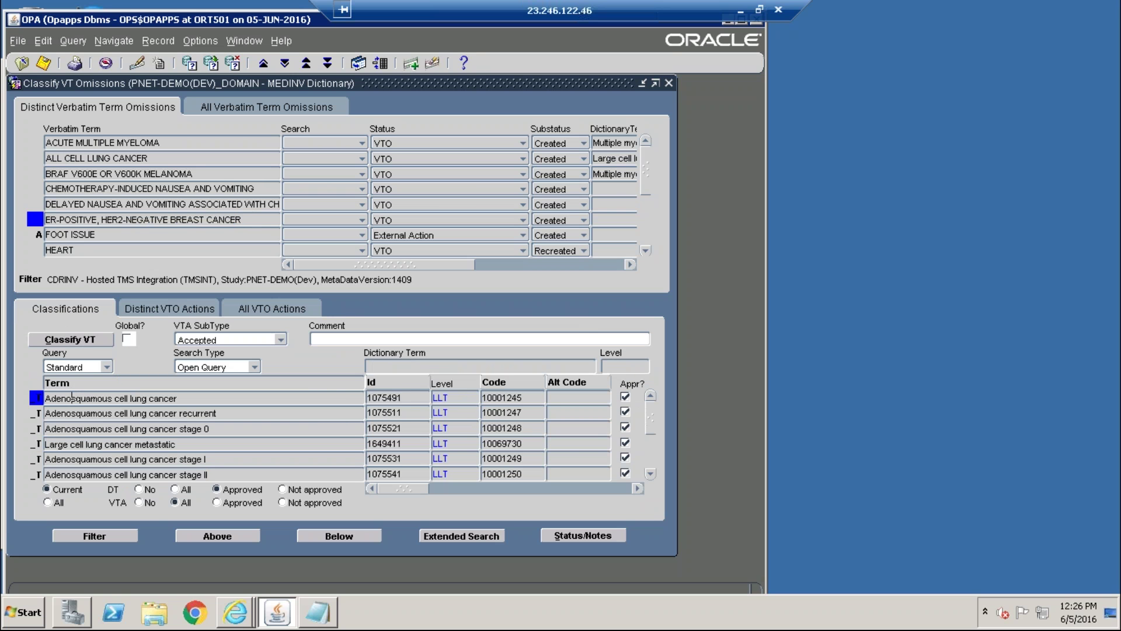
key(F7)
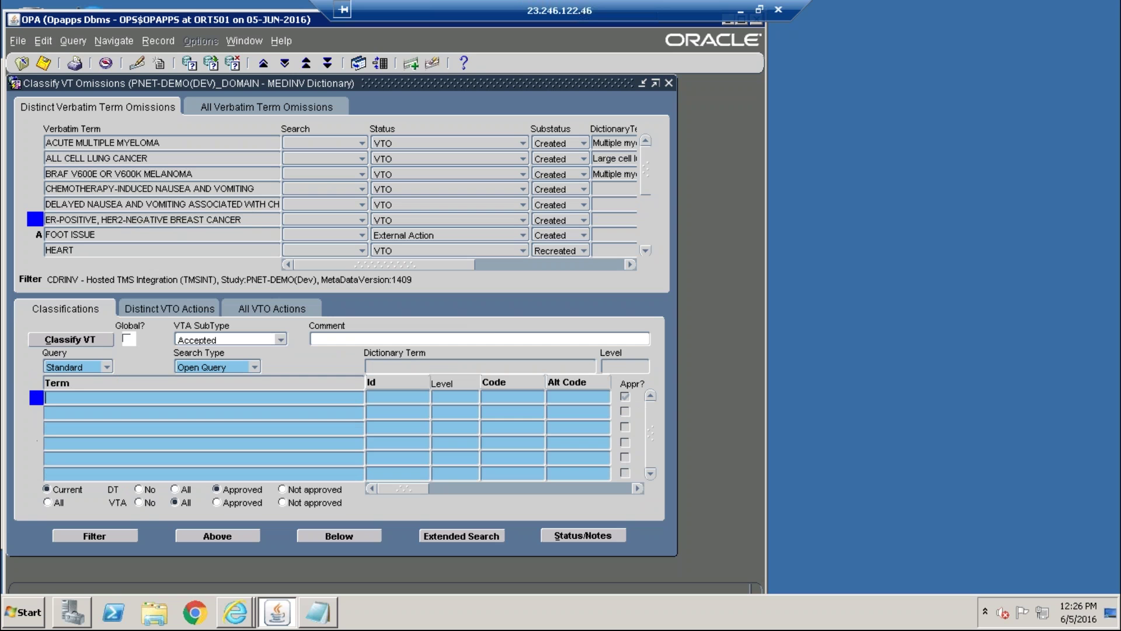
text(%BREAST CANCER%)
key(F8)
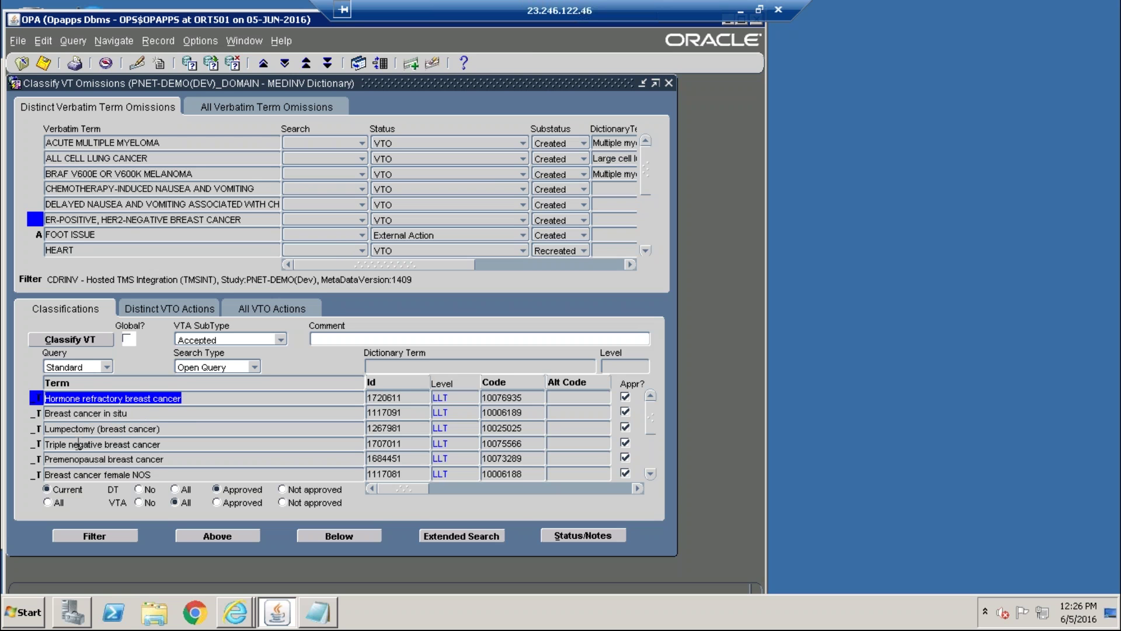
click(112, 445)
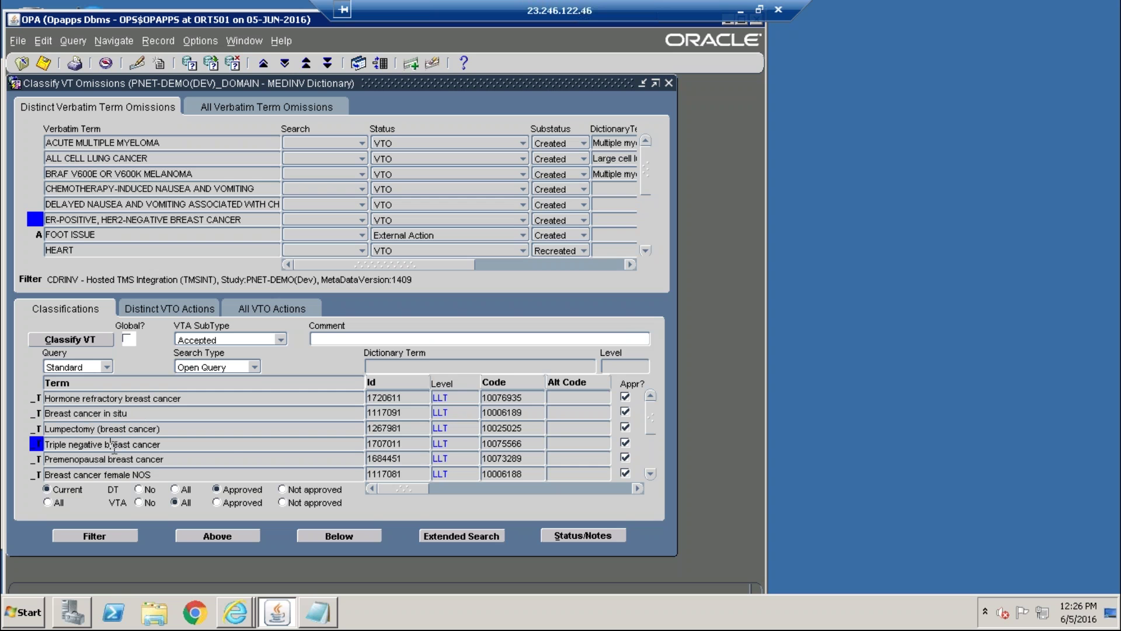
click(67, 339)
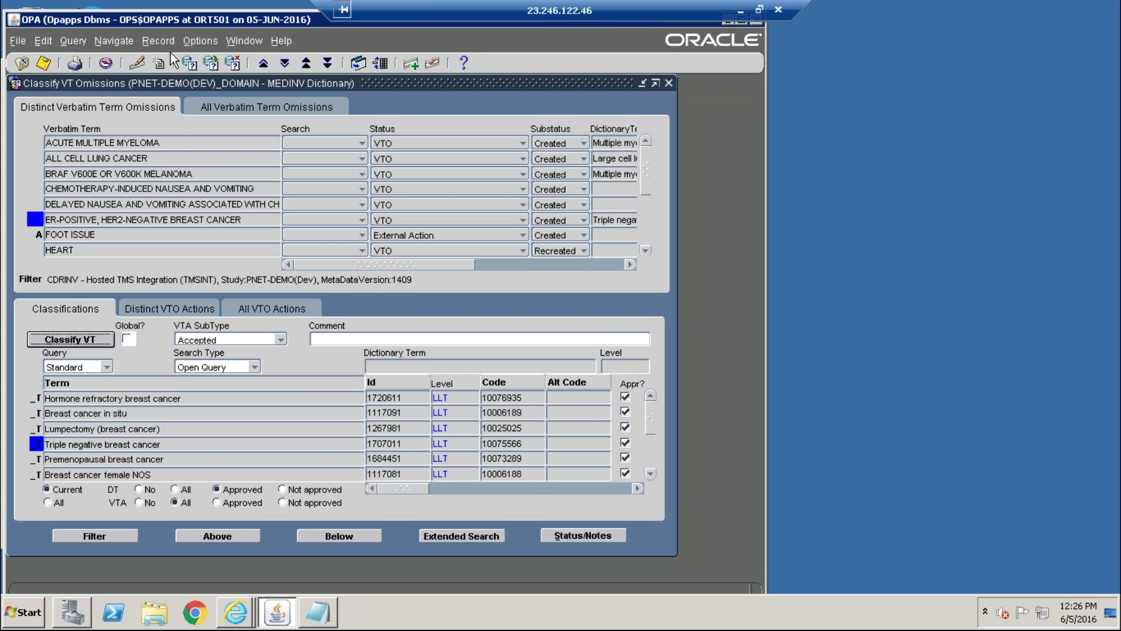
- Change the omission filter's dictionary to WHOINV Dictionary for the PNET-DEMO(DEV)_DOMAIN domain
click(200, 40)
click(201, 57)
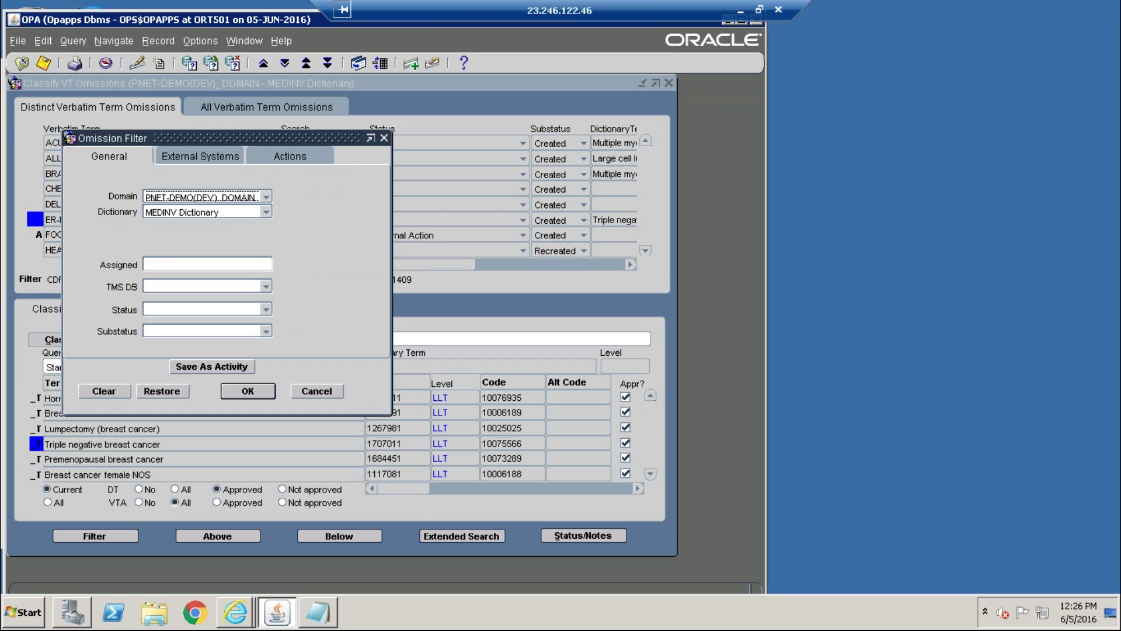
click(265, 213)
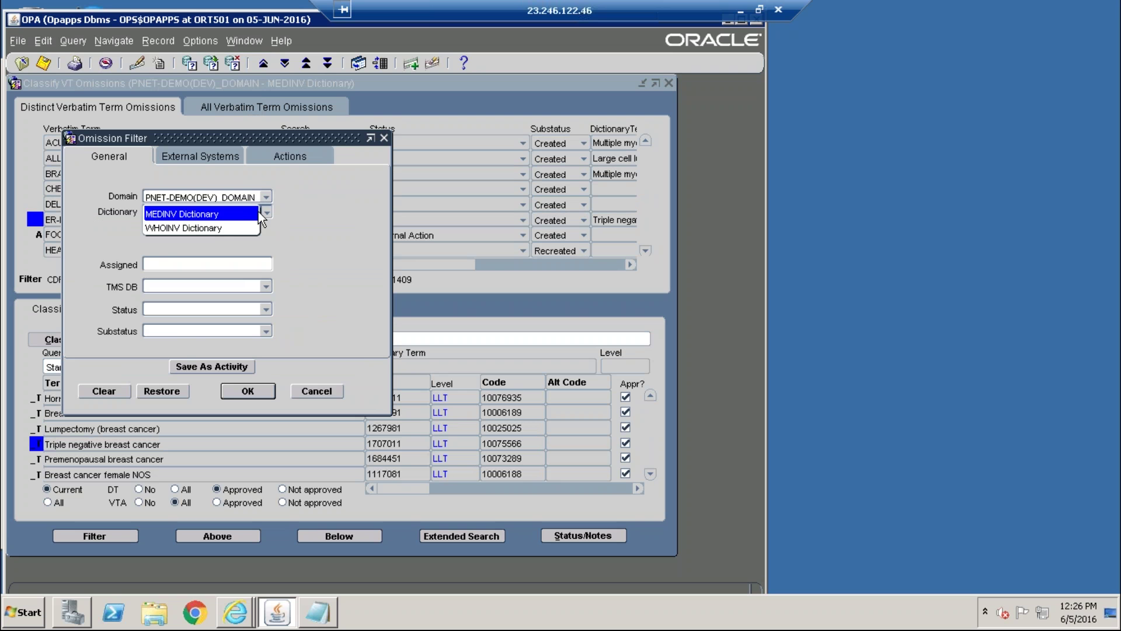
click(209, 227)
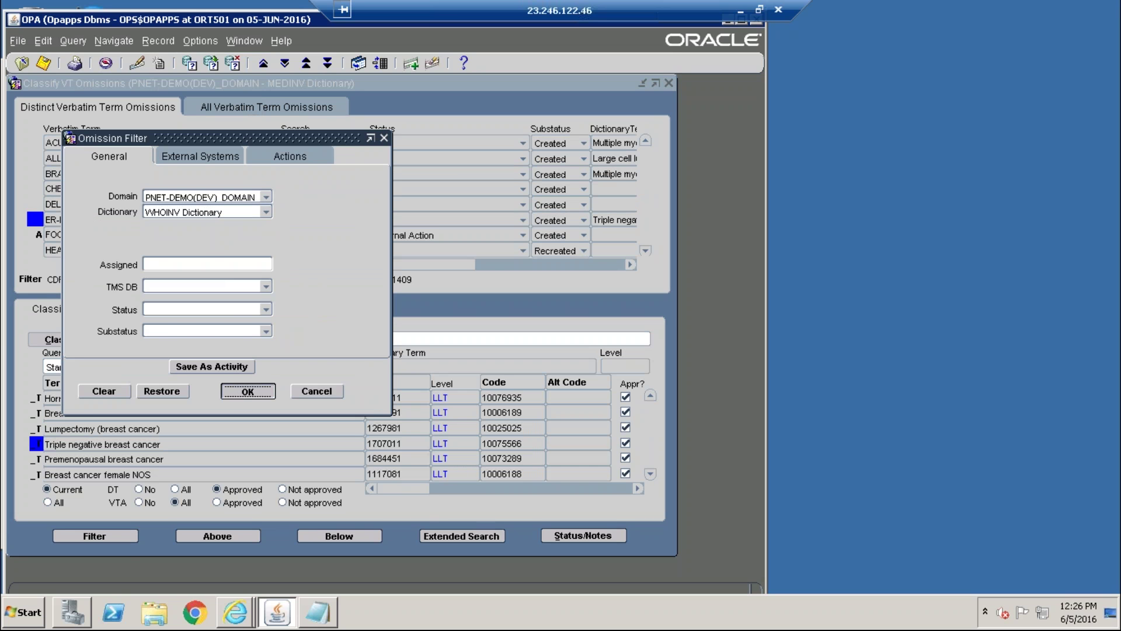
click(238, 391)
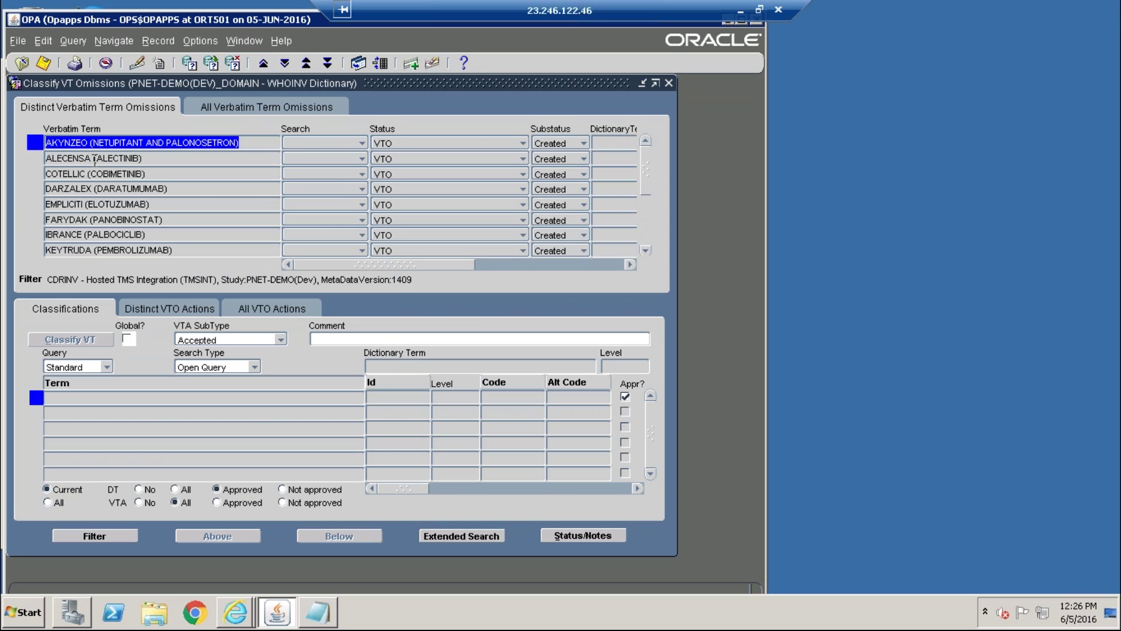
- Query the dictionary for %AKYNZEO% and classify the omission AKYNZEO (NETUPITANT AND PALONOSETRON) to the term "AKYNZEO"
click(76, 142)
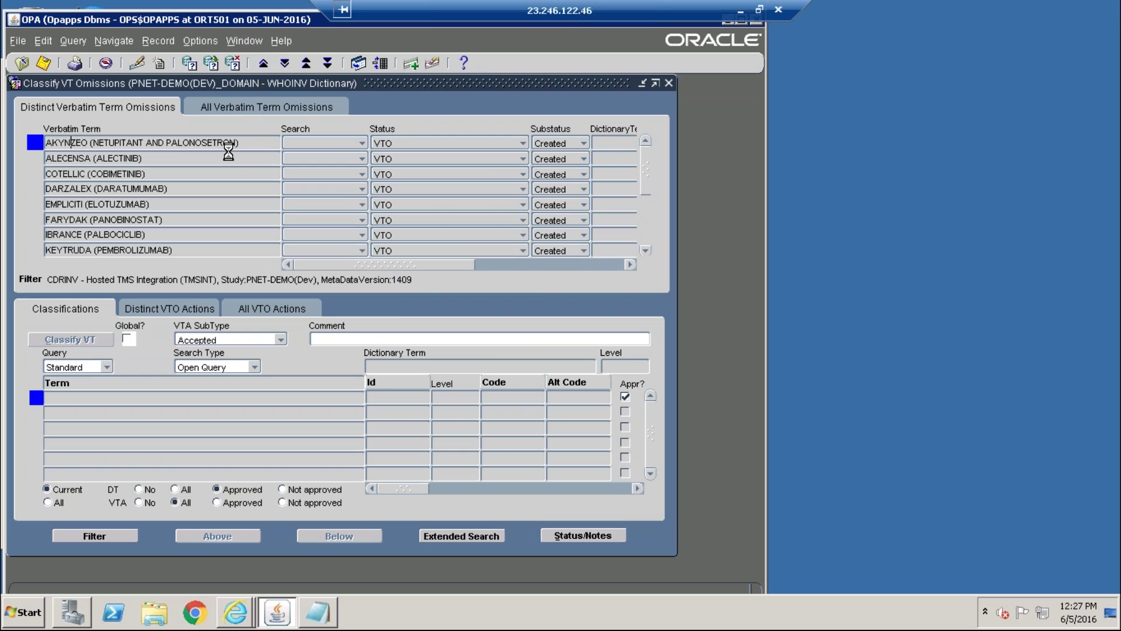
click(501, 372)
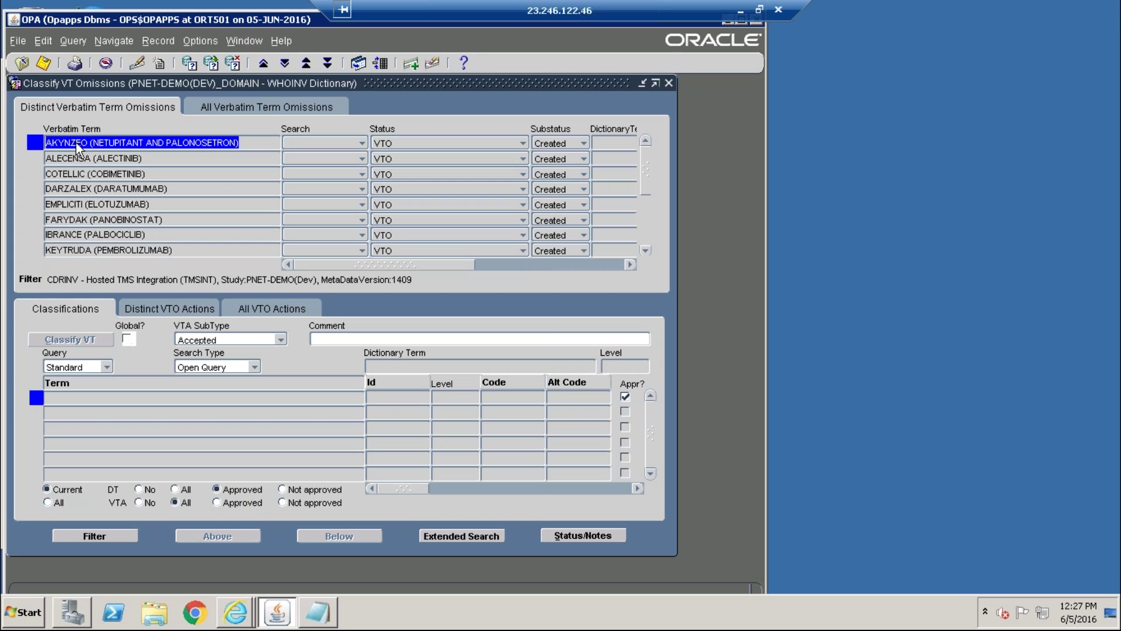
drag(87, 142, 36, 141)
key(ctrl+c)
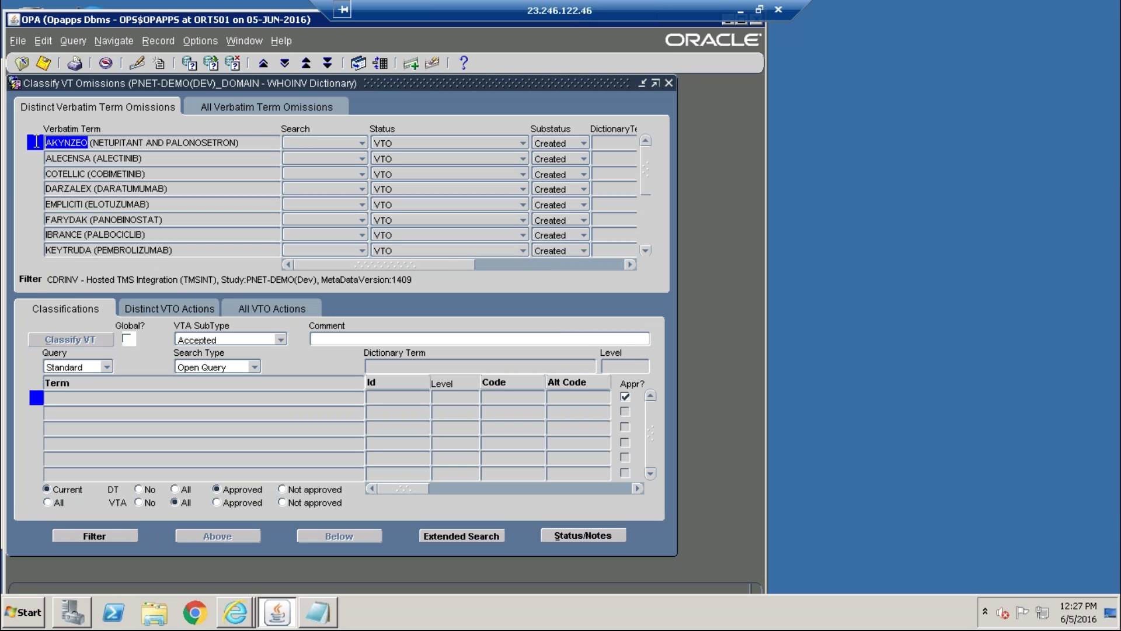
click(93, 392)
text(%)
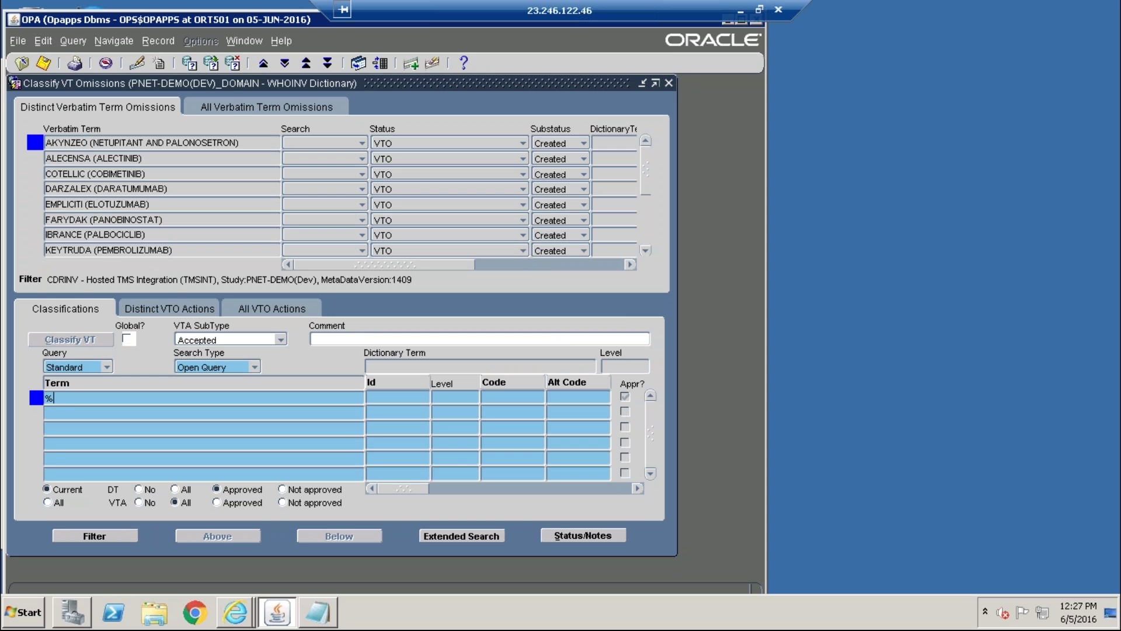
key(ctrl+v)
text(%)
key(F8)
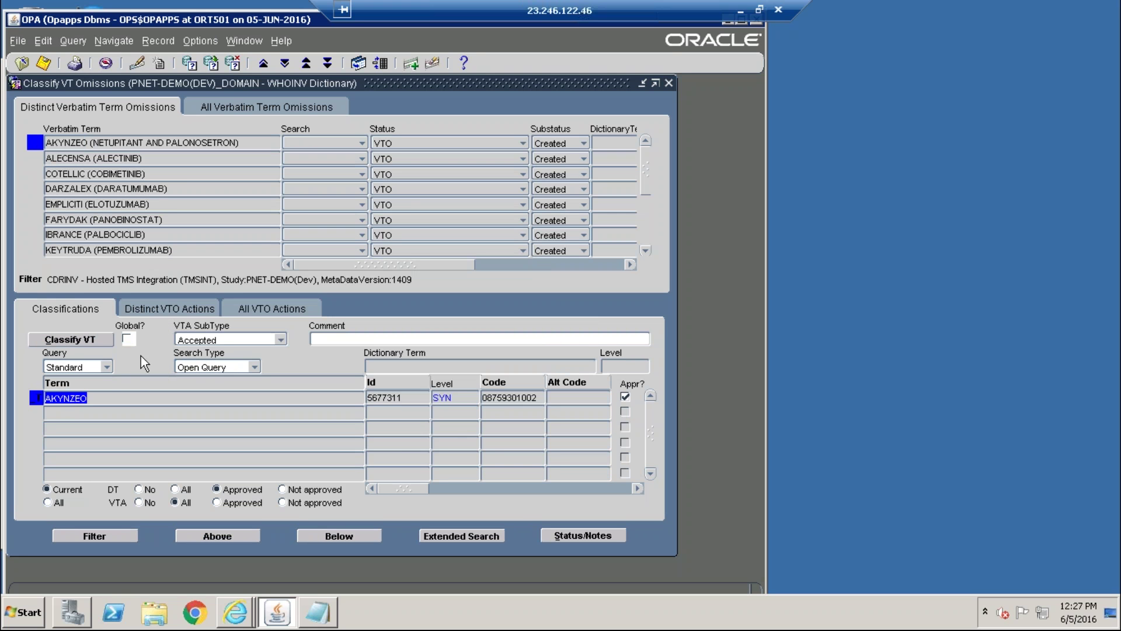
click(94, 340)
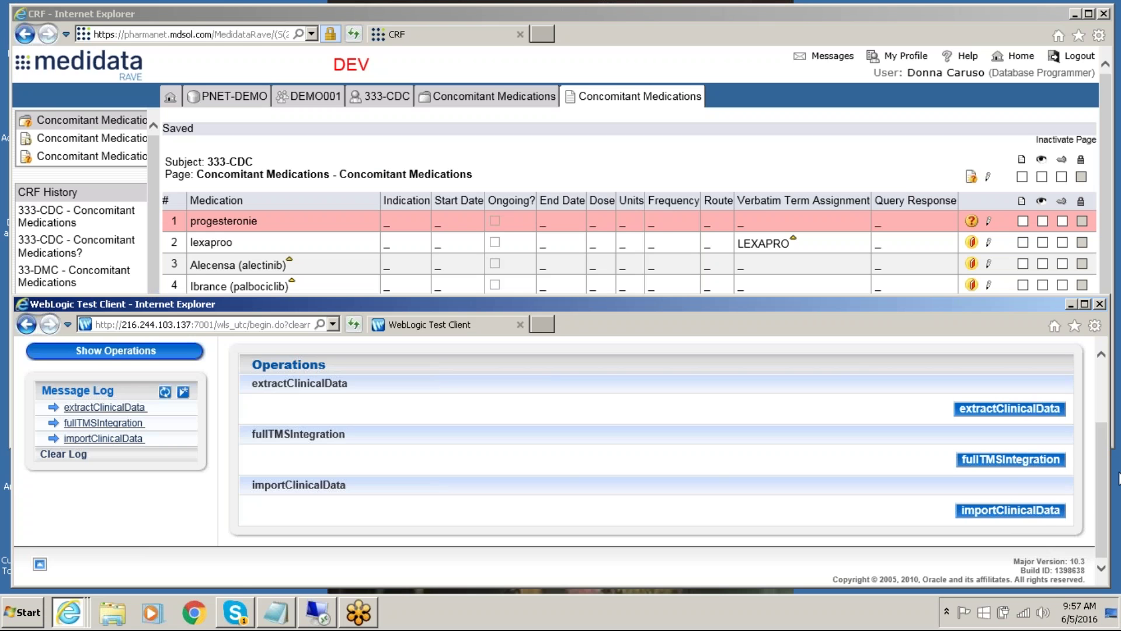
- Switch to the WebLogic Test Client, run the fullTMSIntegration operation and review its request summary
click(1000, 464)
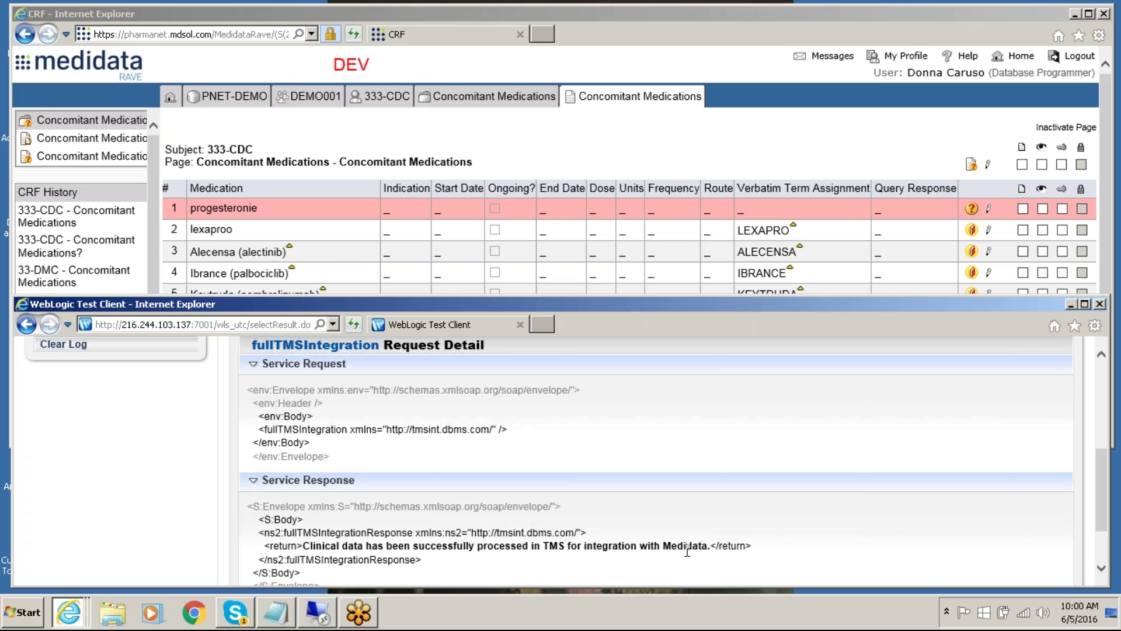
drag(1105, 500, 1098, 444)
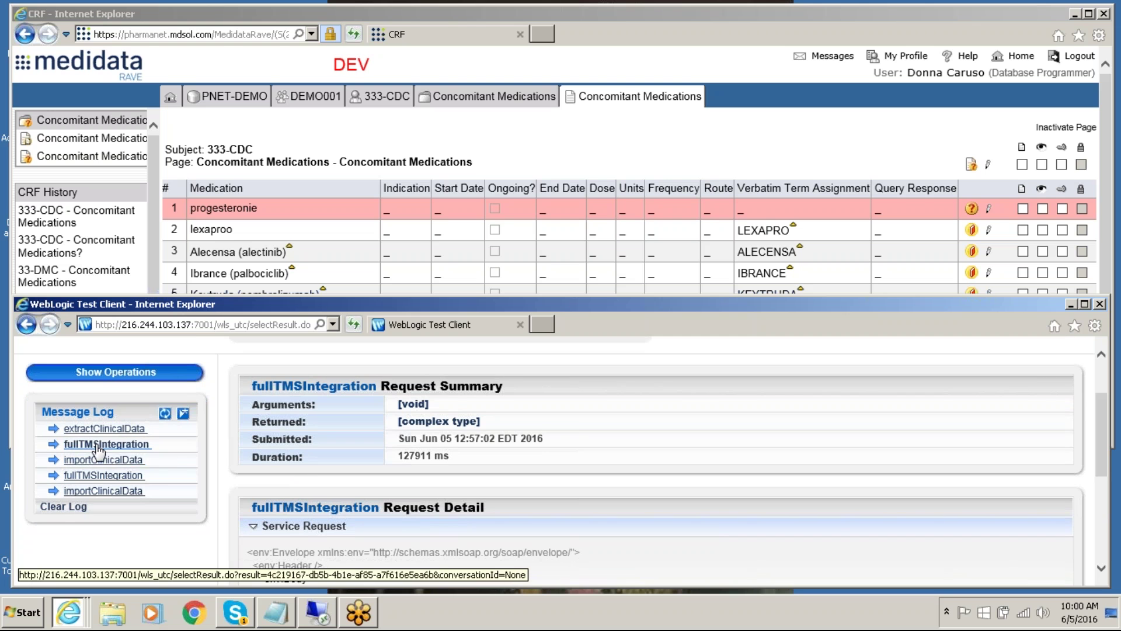
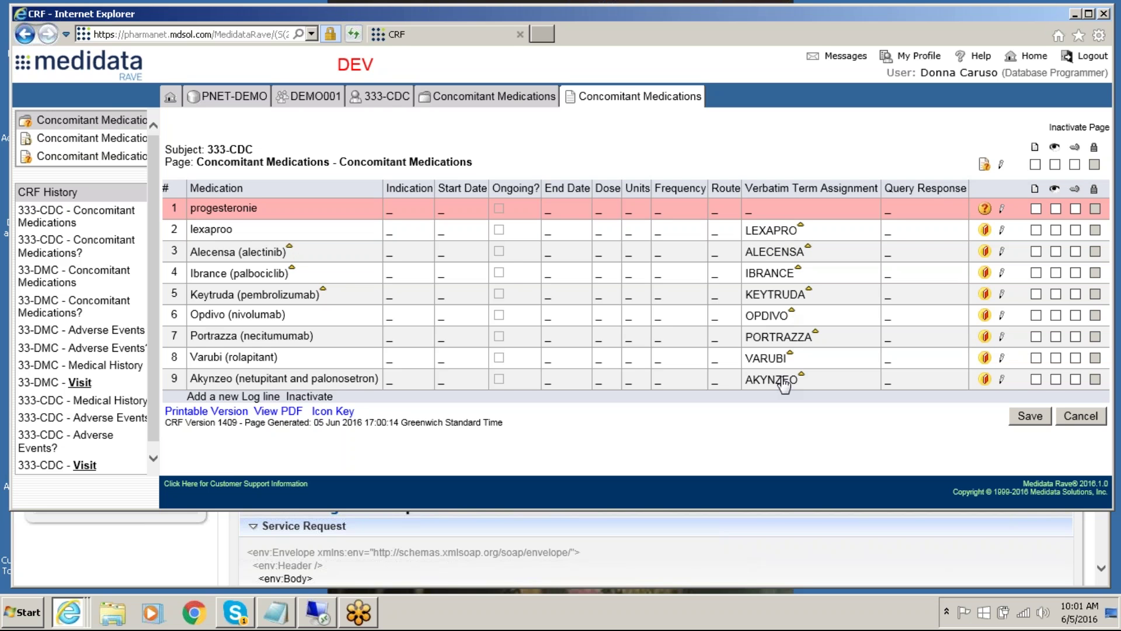
- Open the current subject's Adverse Events form in Medidata Rave and review the verbatim term assignments of all log lines
click(385, 98)
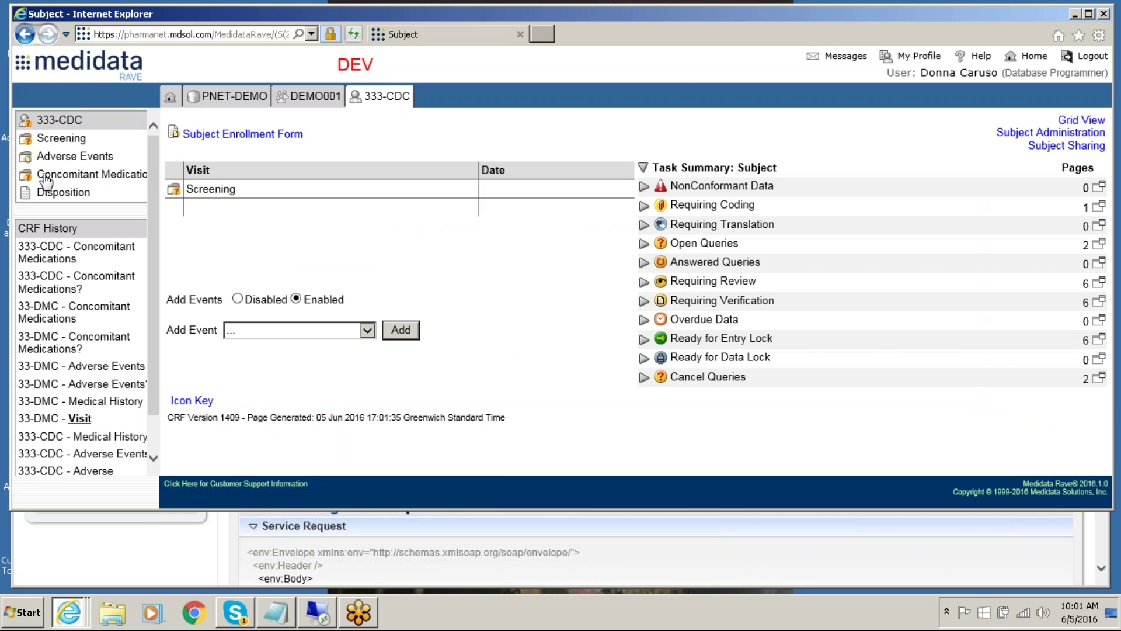
click(52, 155)
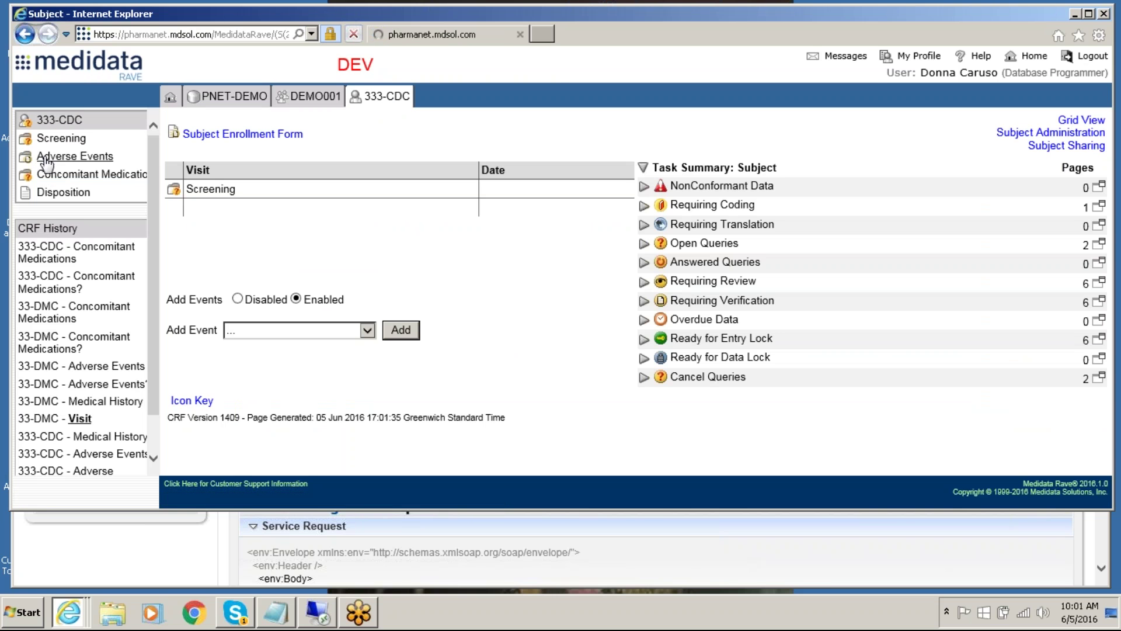
click(57, 156)
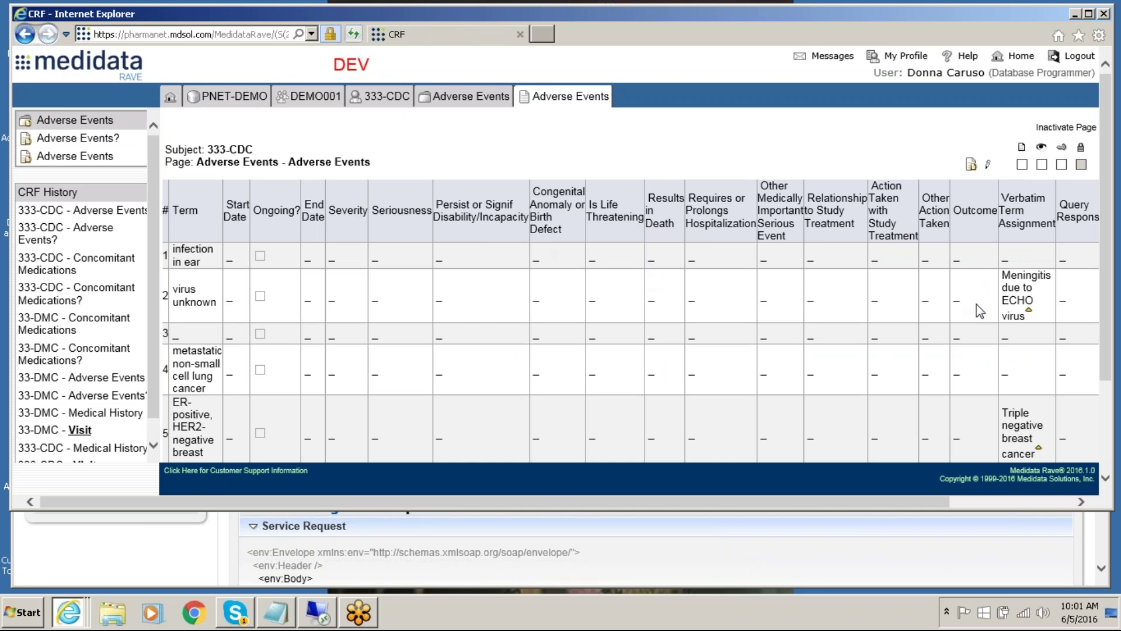
drag(1110, 236, 1102, 297)
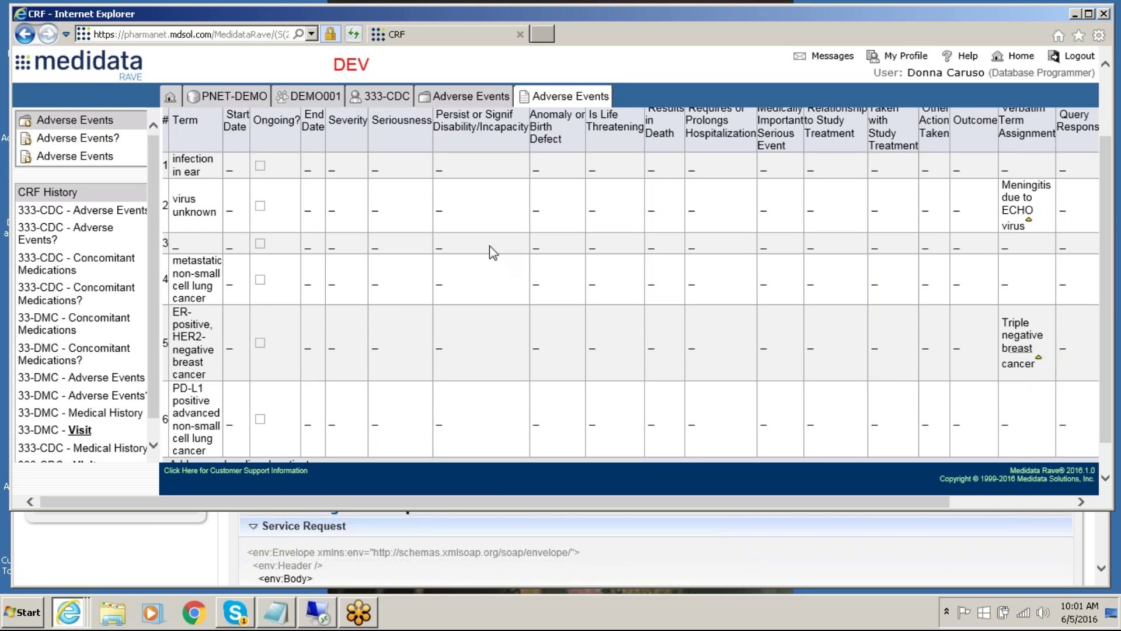
- Open the subject's Medical History form under Screening and review its verbatim term assignments and coder queries down to the last log line
click(377, 99)
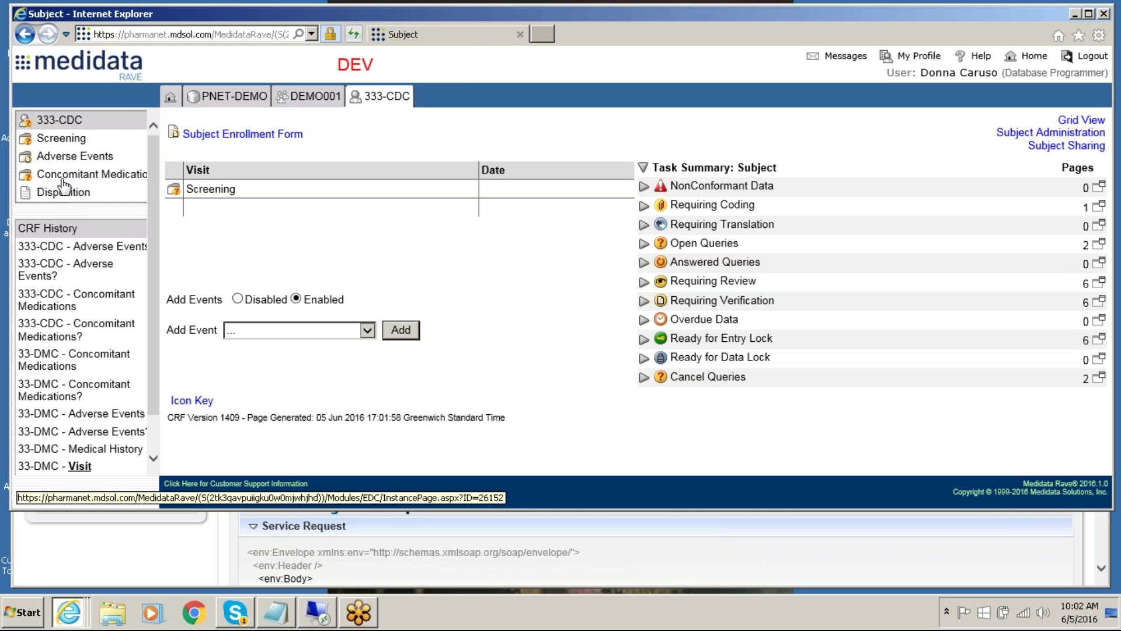
click(59, 139)
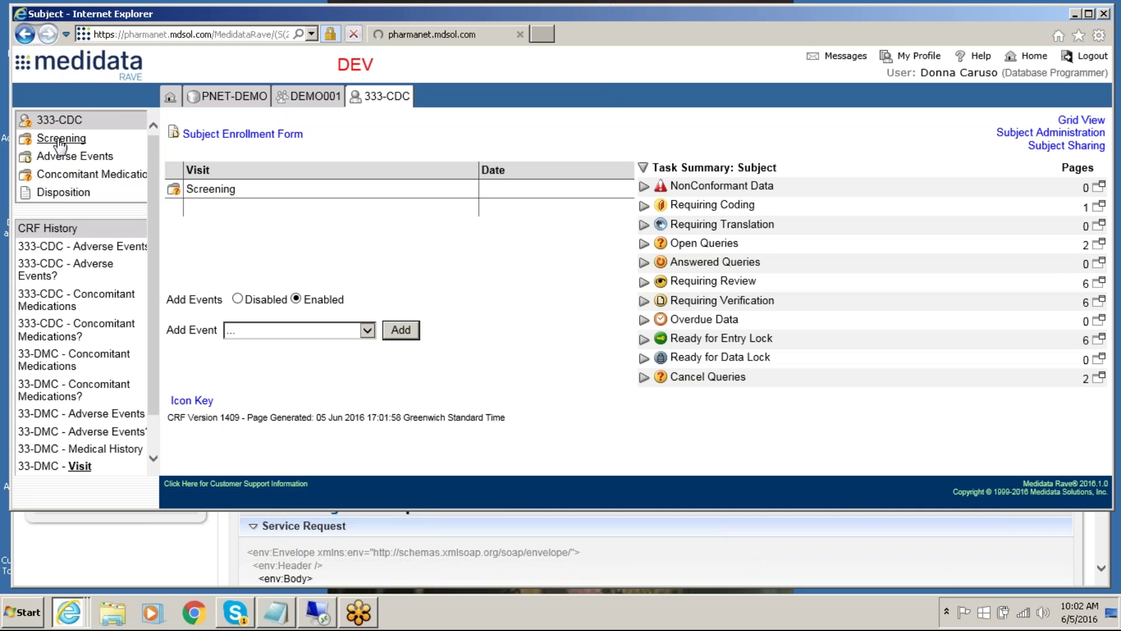
click(55, 192)
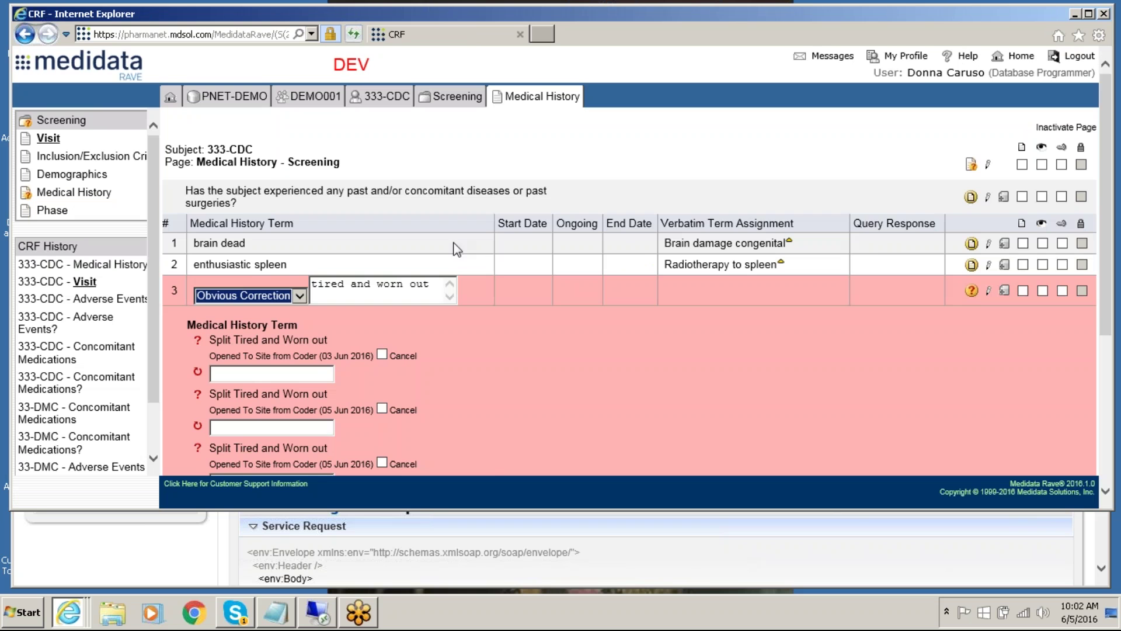
drag(1112, 217, 1115, 361)
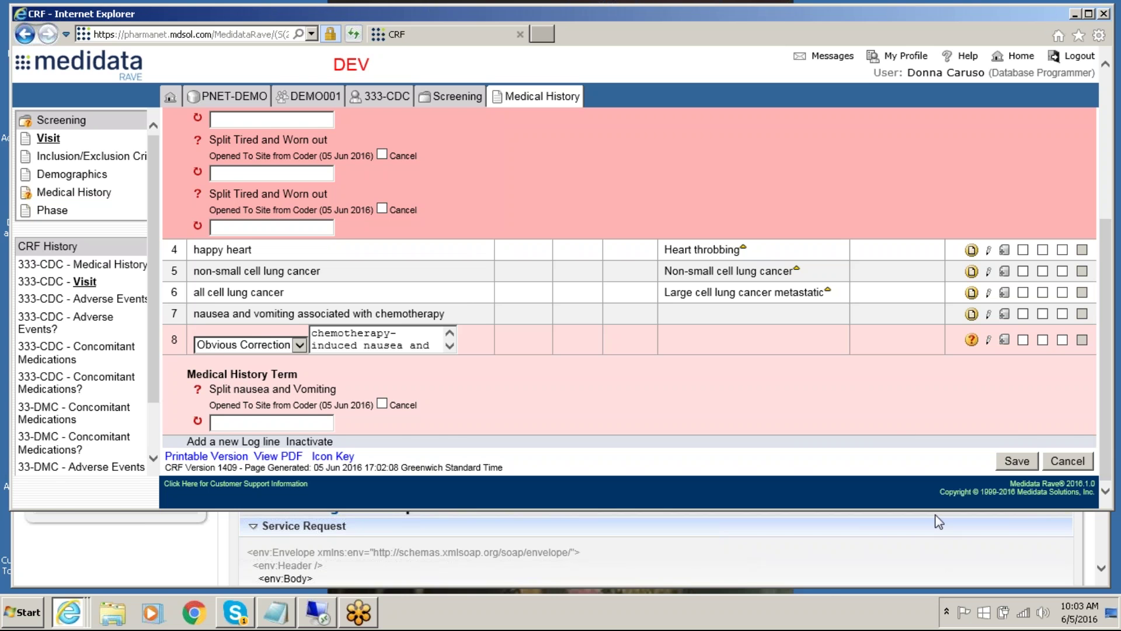
- Switch to the WebLogic Test Client, list the integration operations, and briefly check the Classify VT Omissions window in the remote Oracle TMS session
click(808, 568)
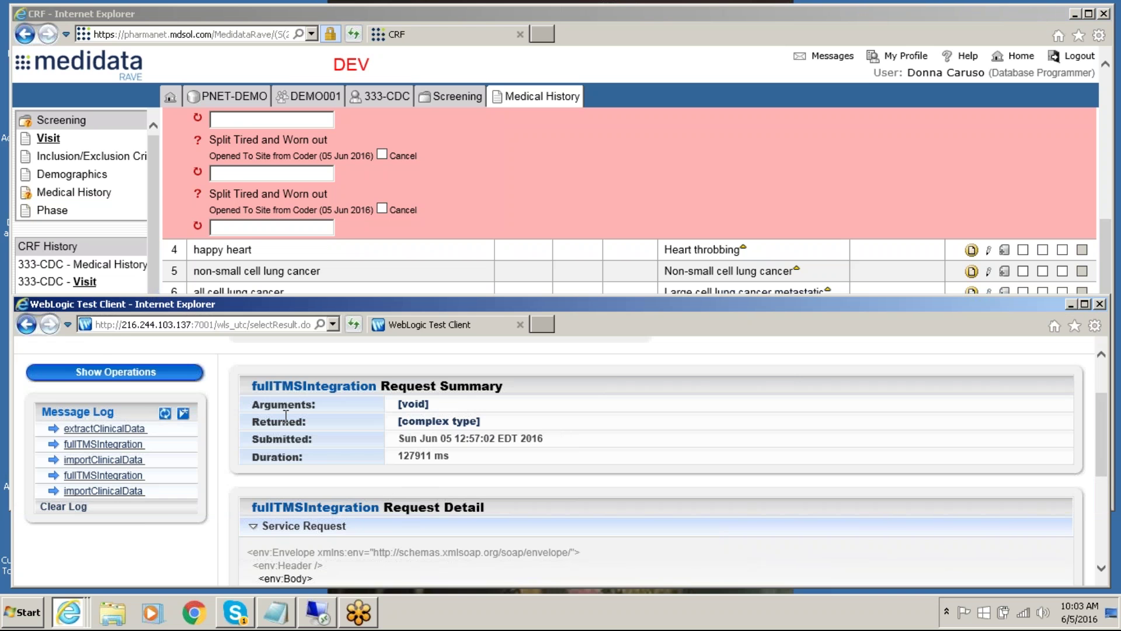
click(57, 368)
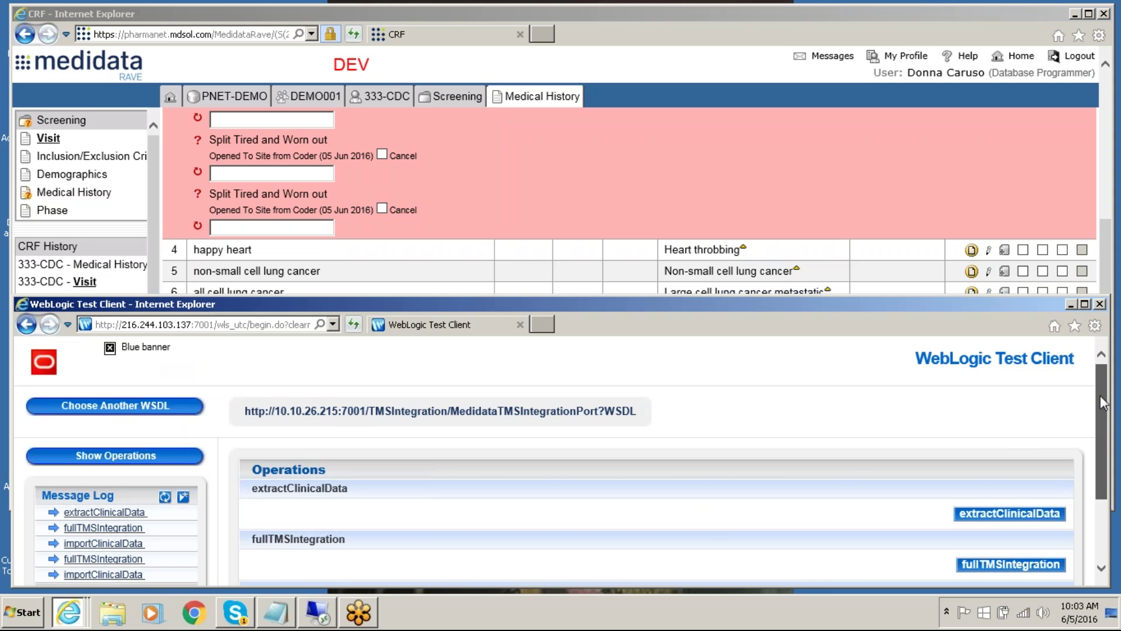
drag(1101, 396, 1104, 453)
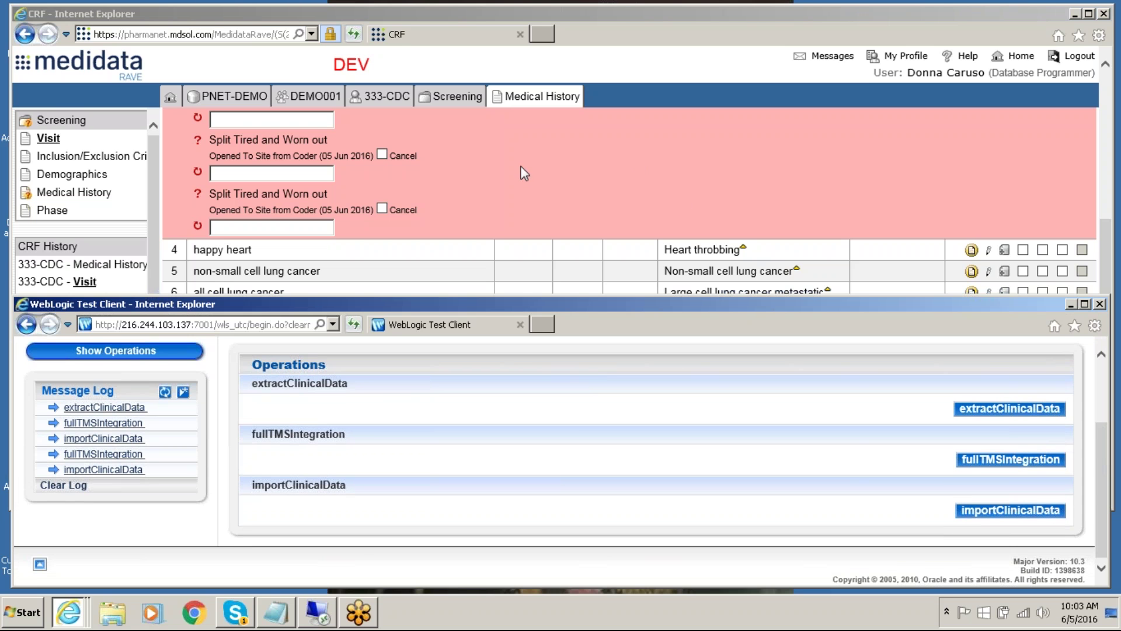
click(325, 620)
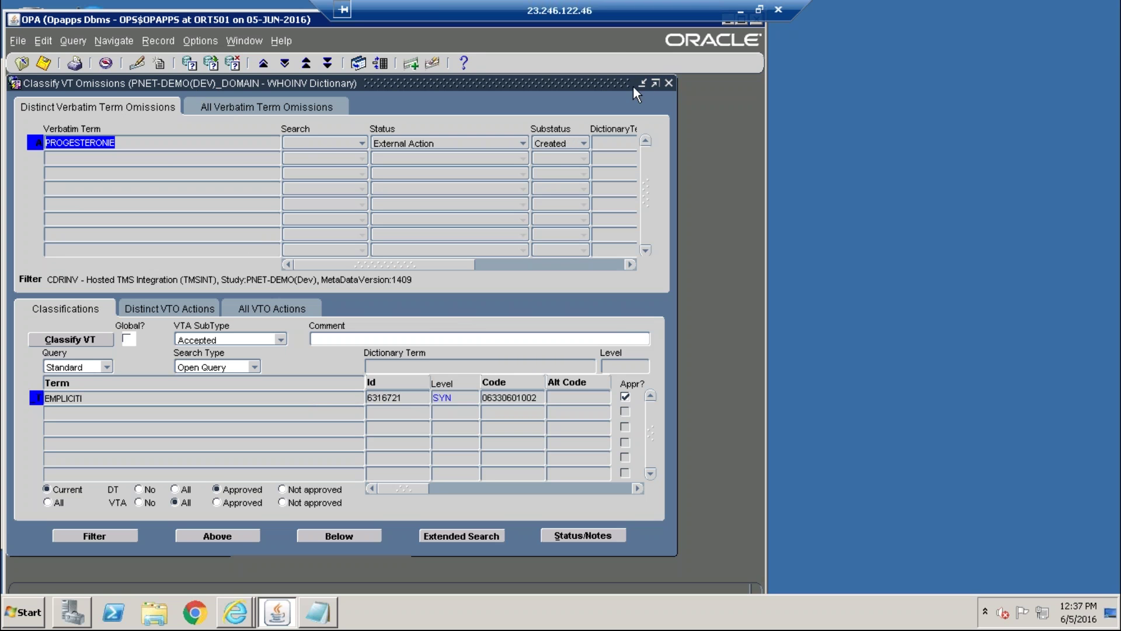
click(740, 10)
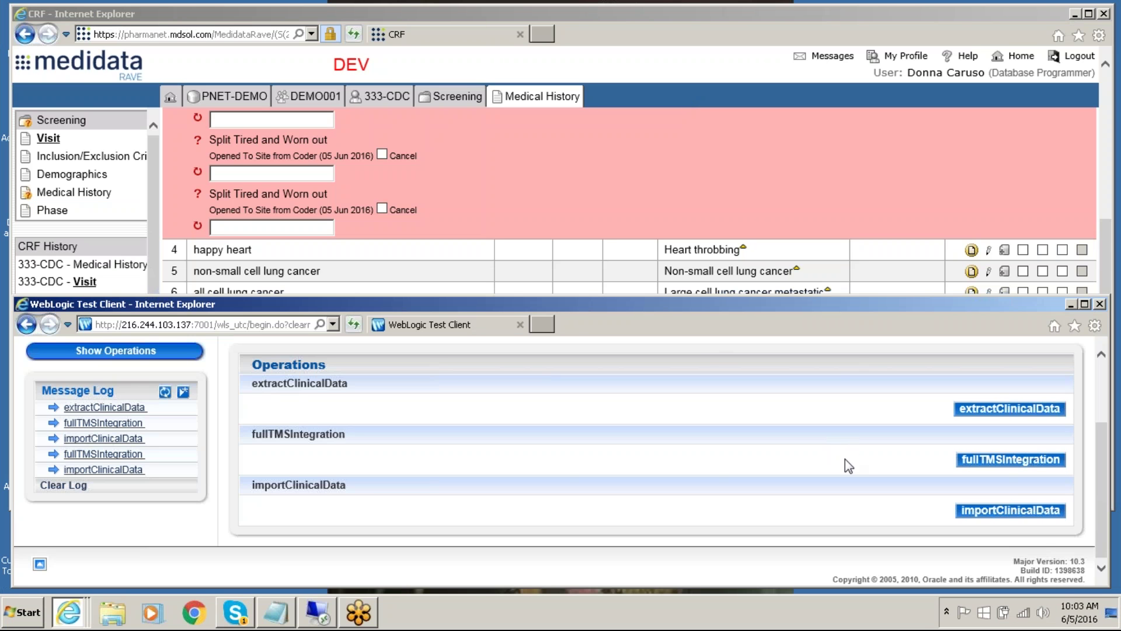